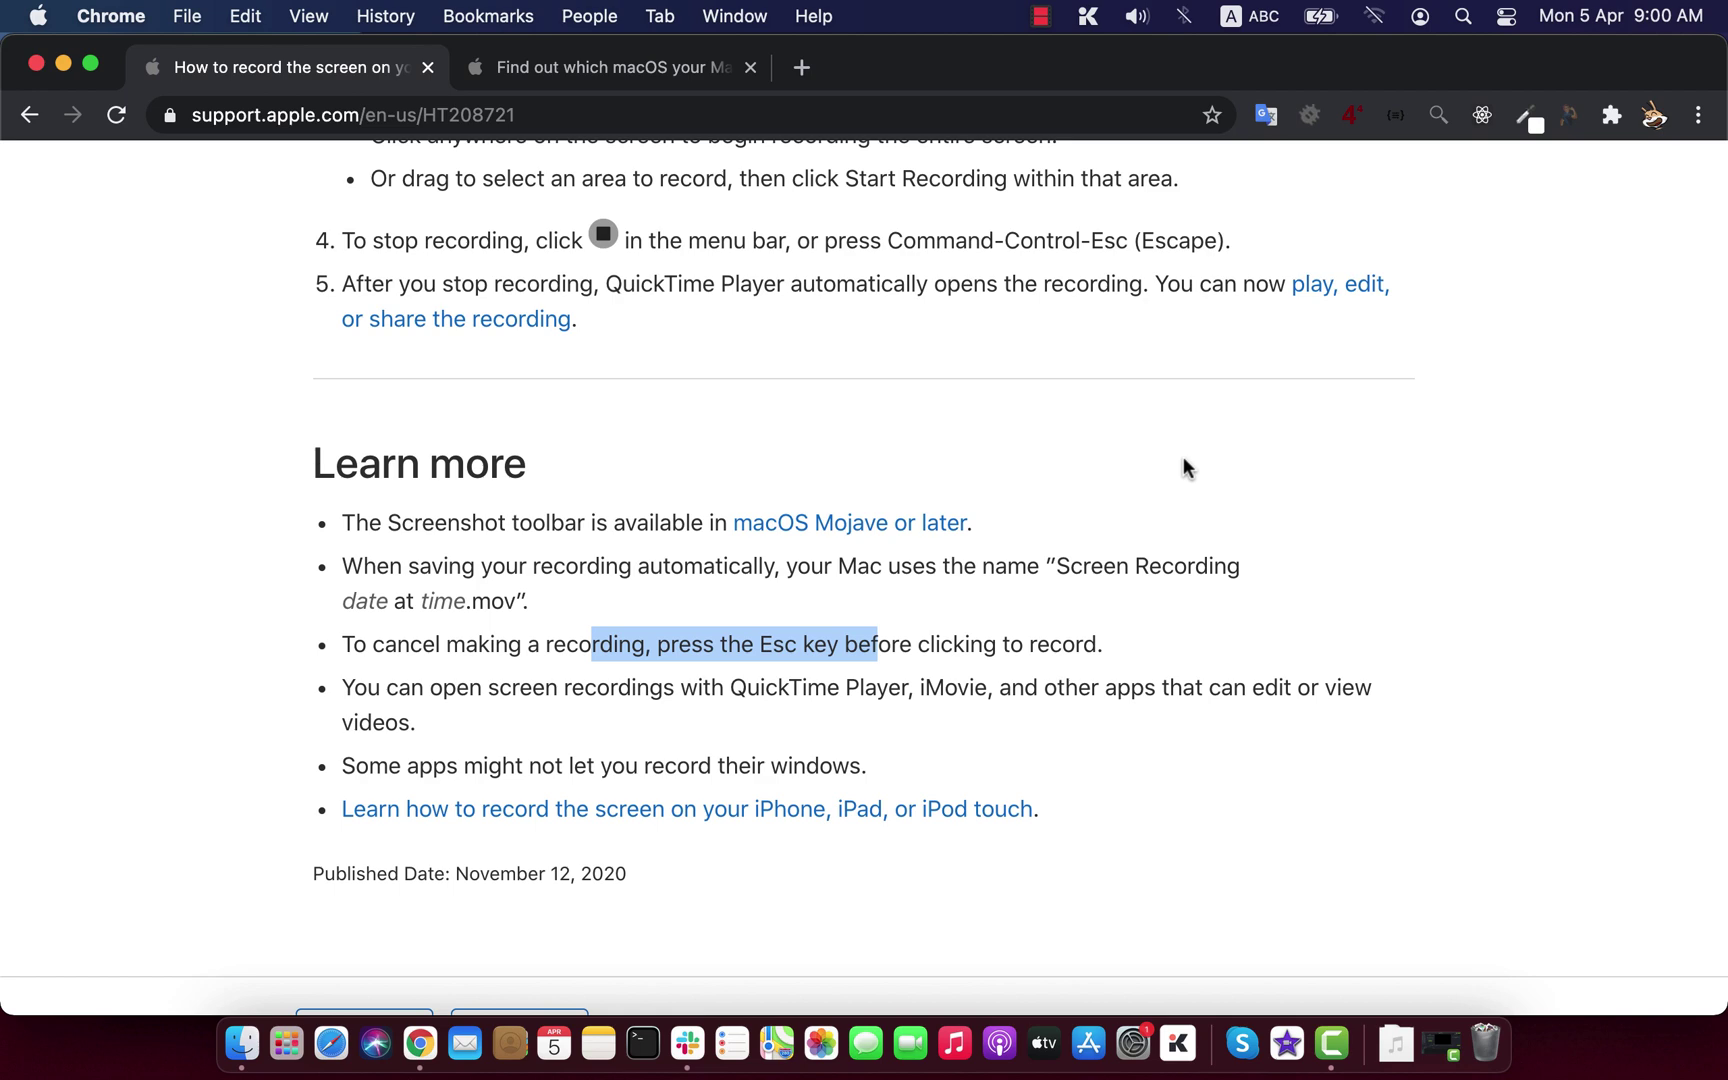
- Launch the Screenshot app by searching 'screen' in Launchpad
key("F4")
type("scr")
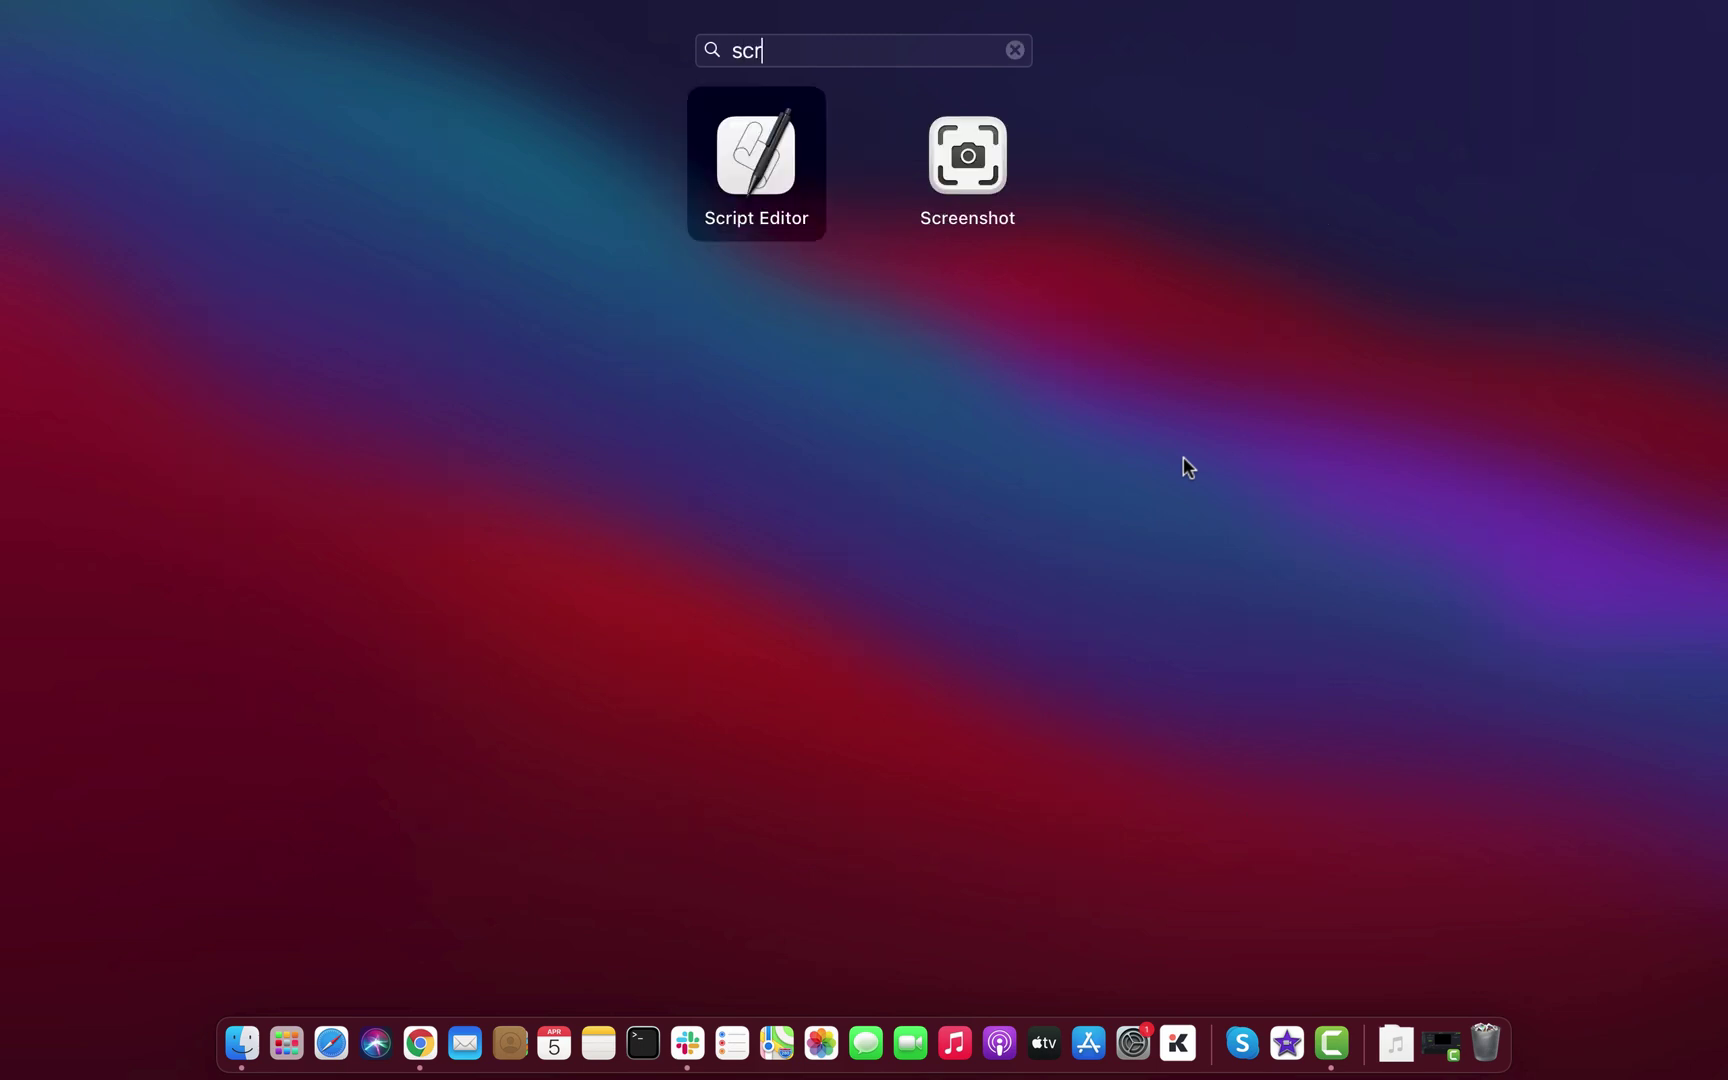
type("een")
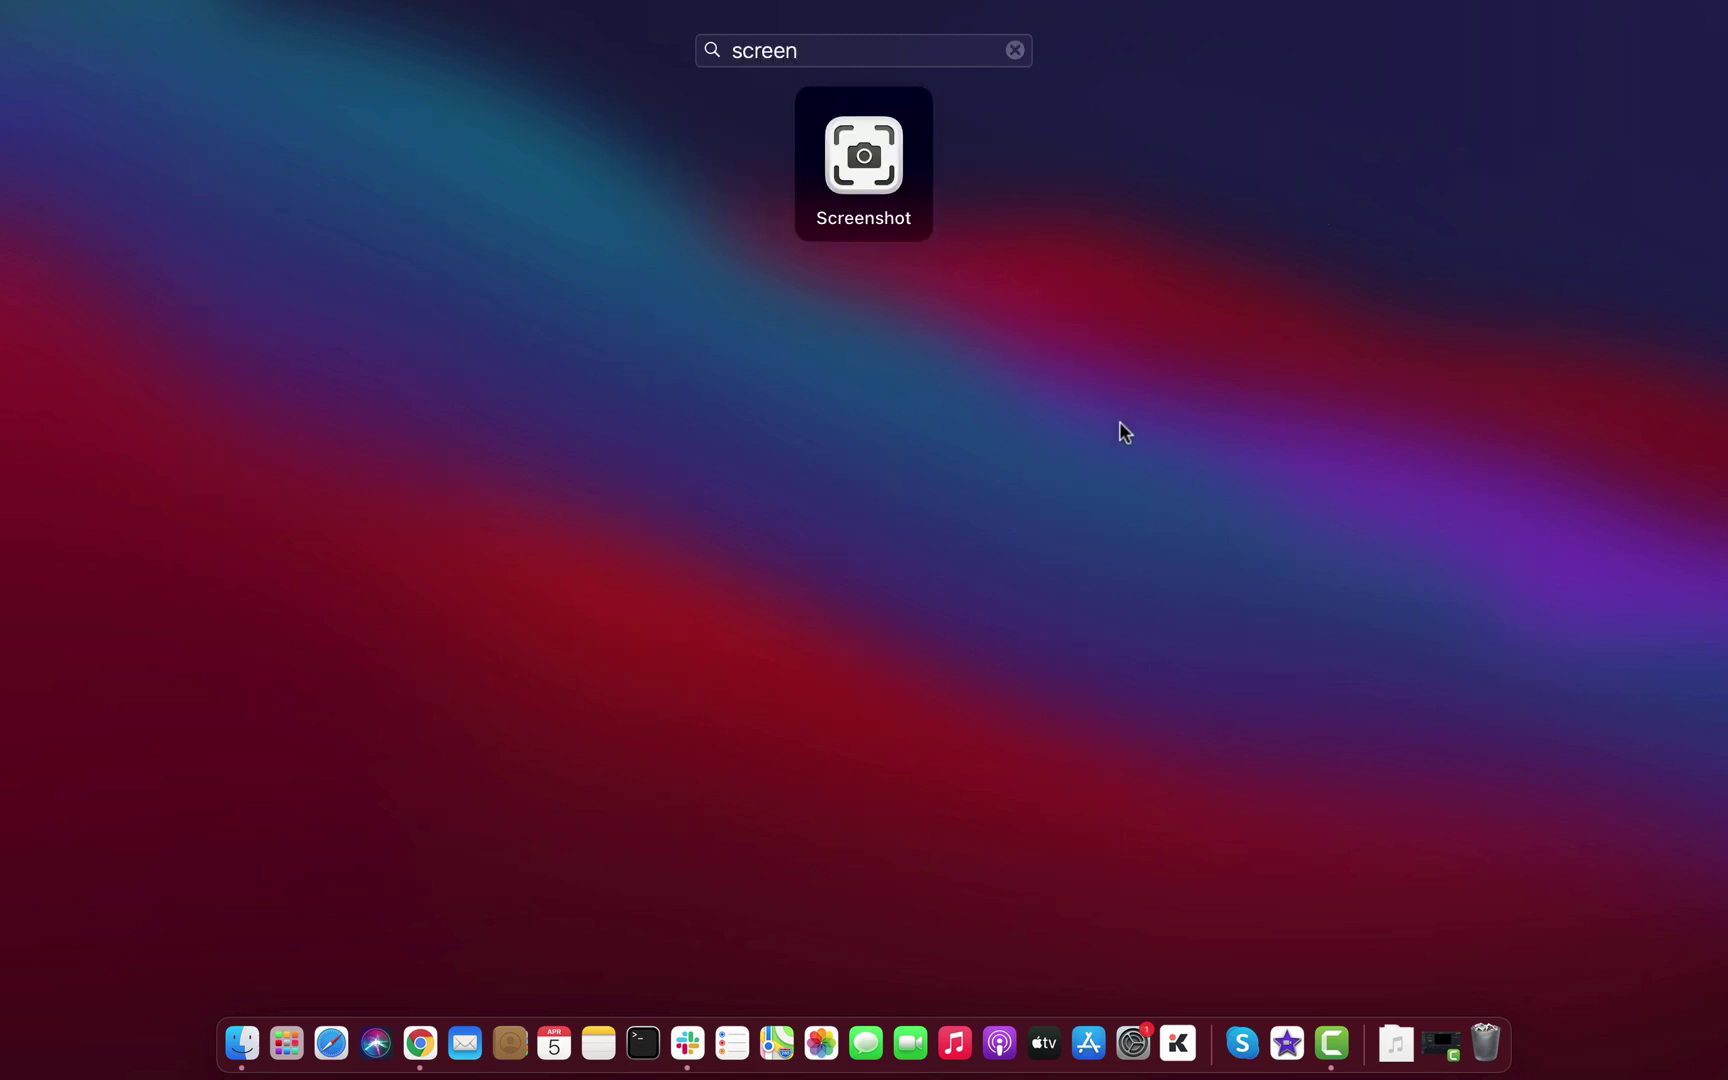
key("Return")
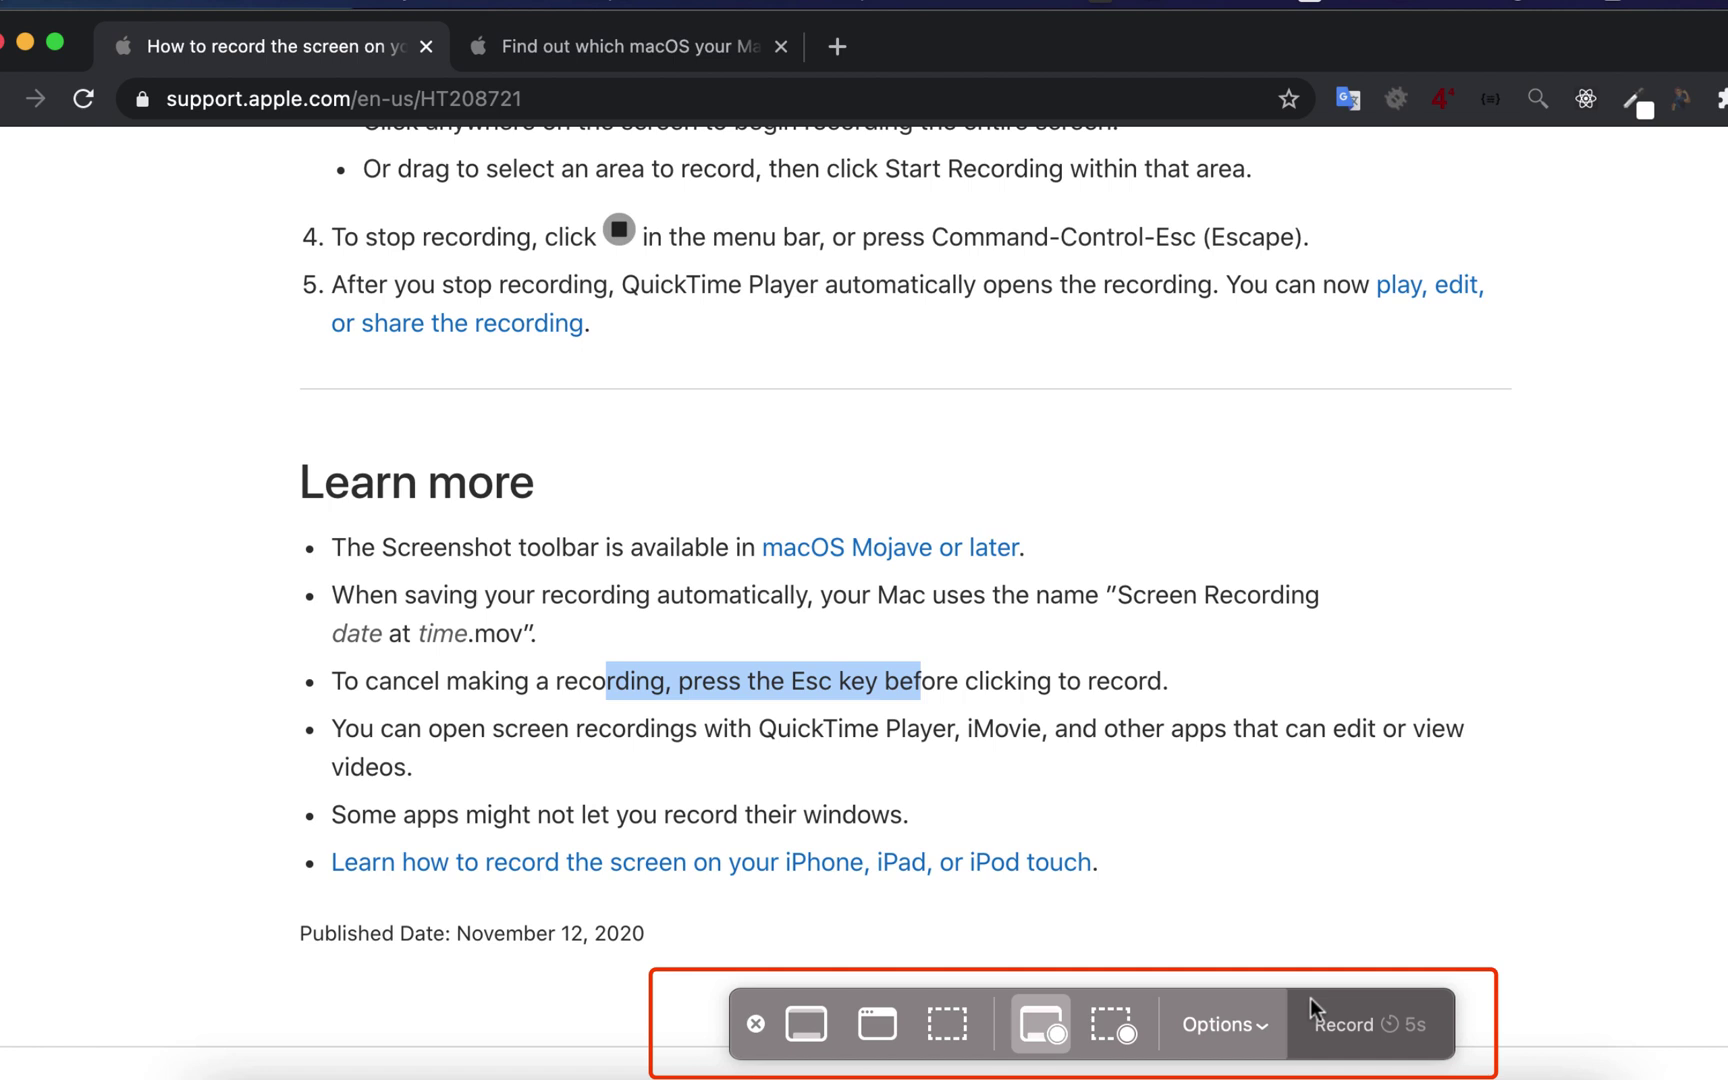
- Move and shrink a selected-portion recording area, then switch to Record Entire Screen
left_click(1105, 1026)
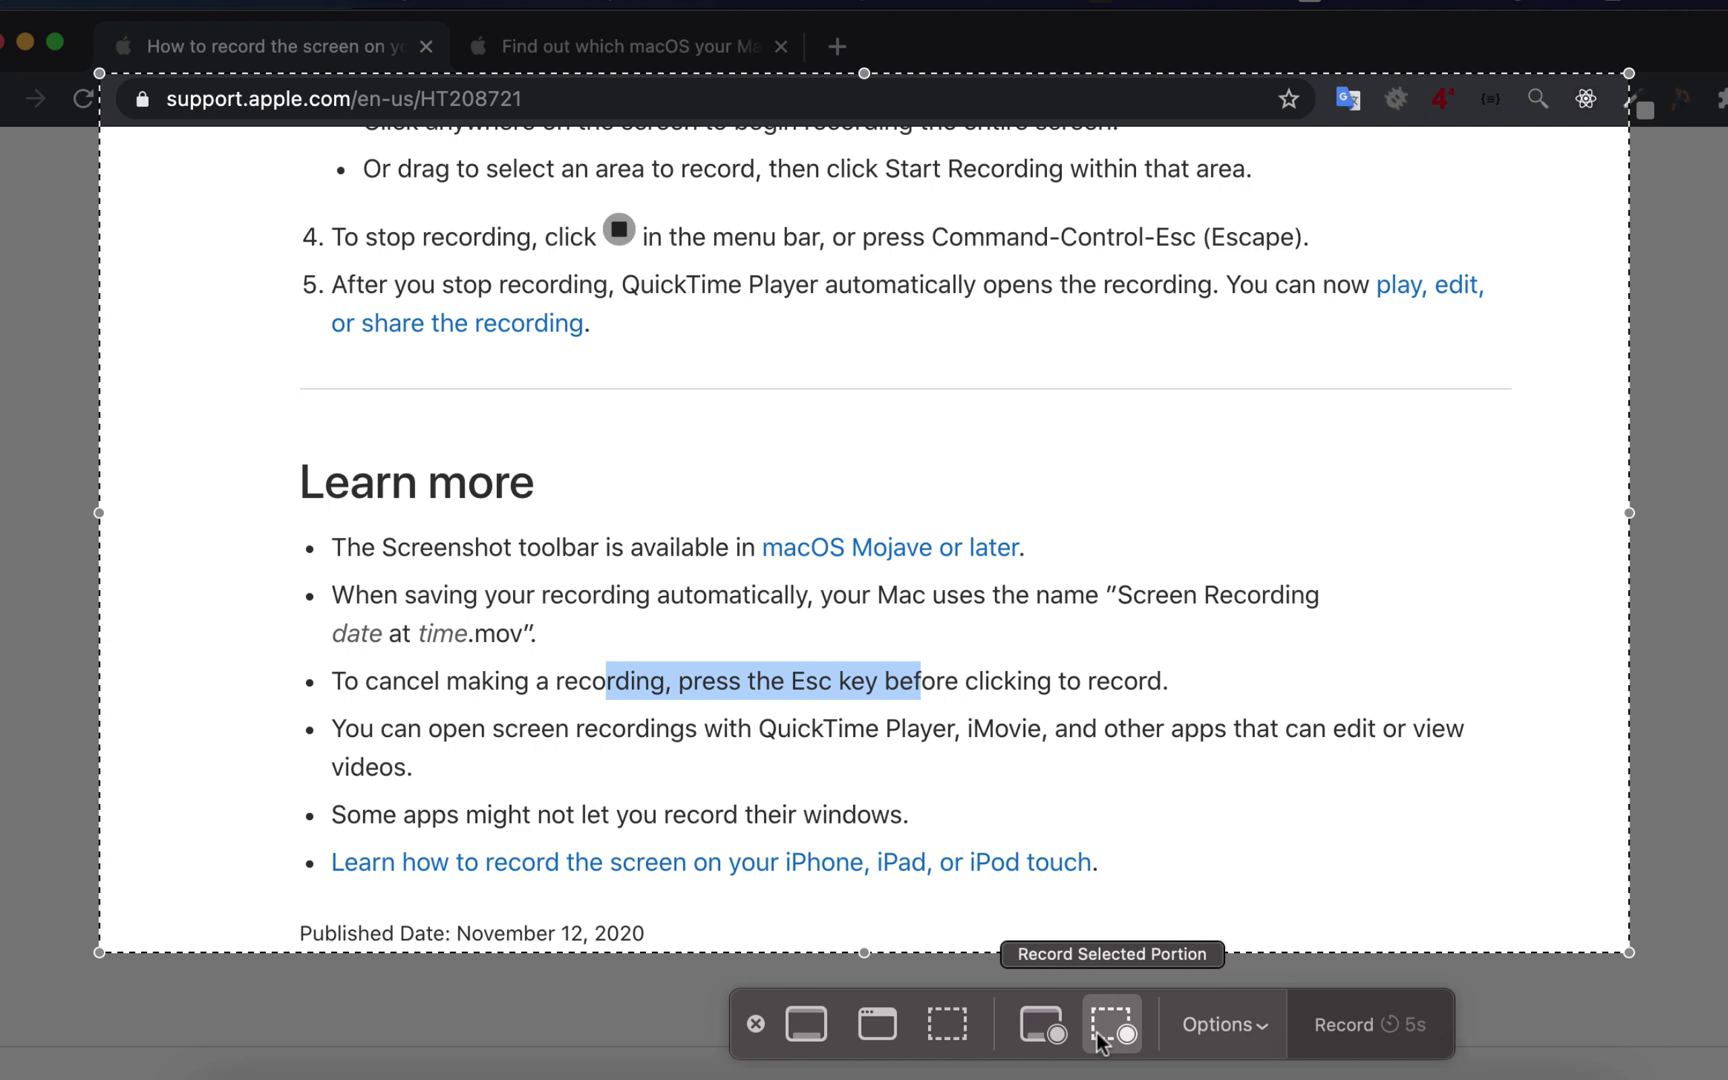
left_click_drag(1084, 603, 1165, 598)
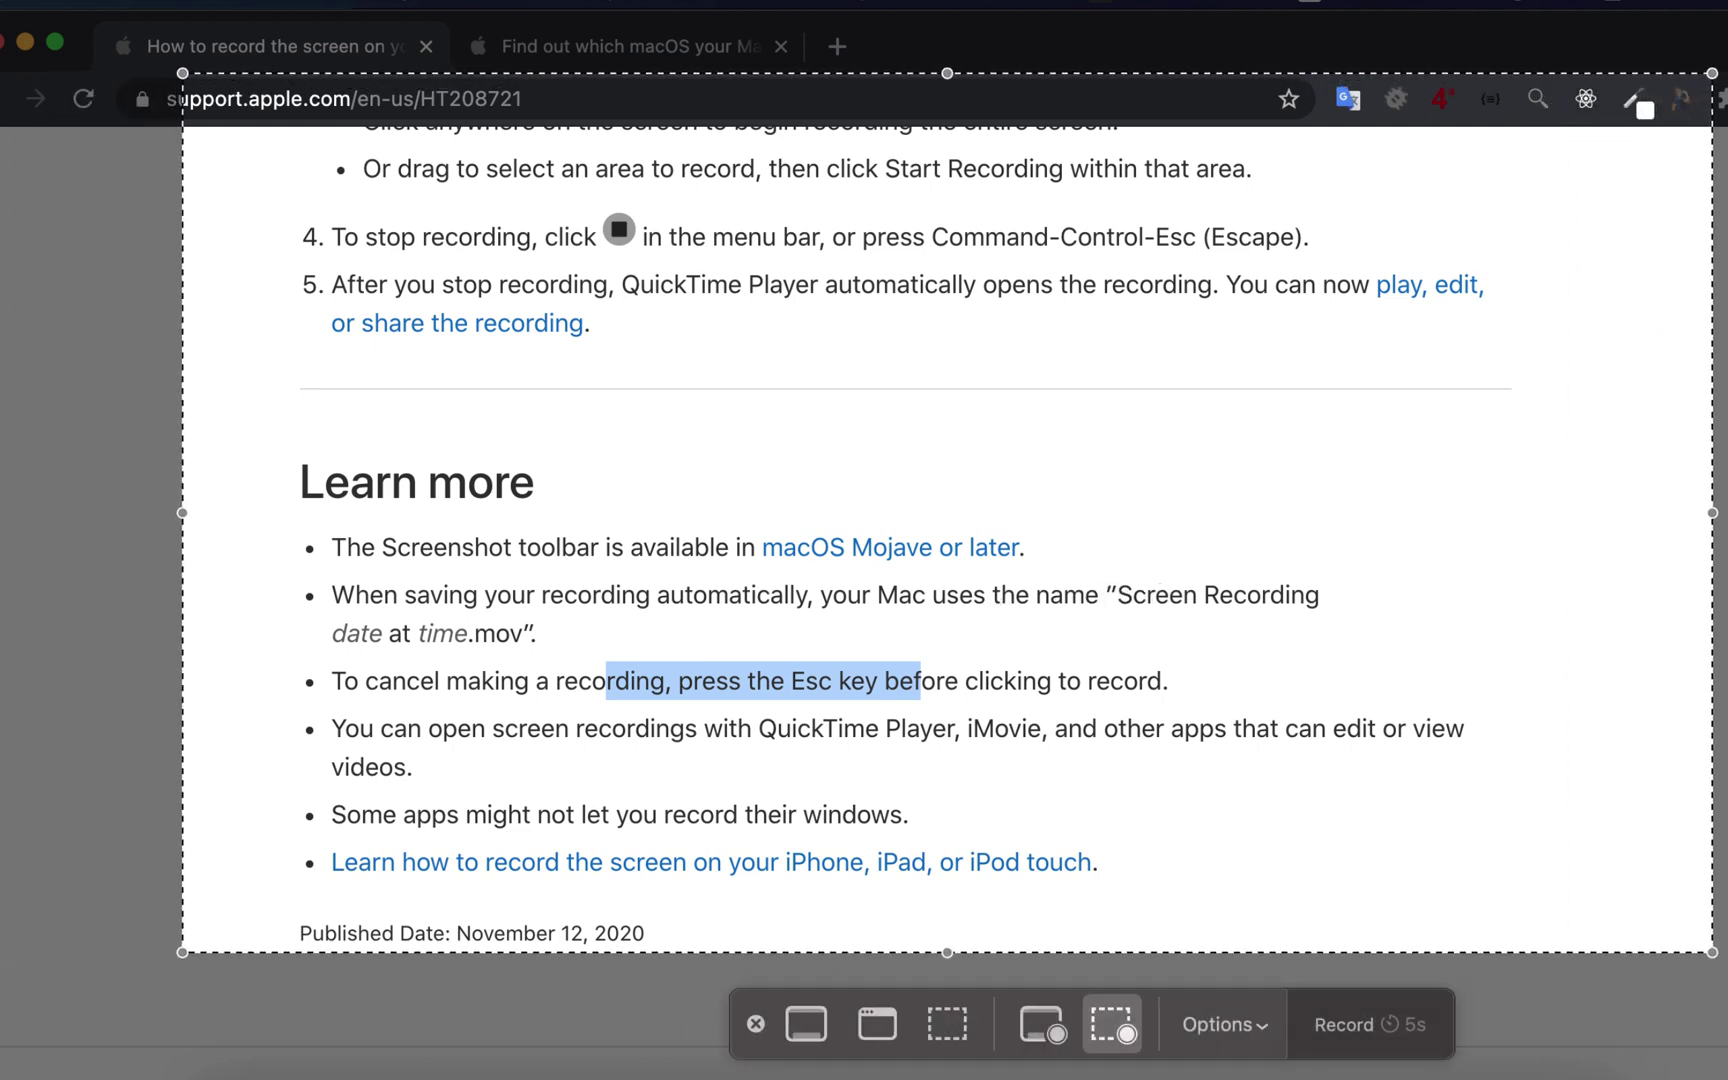
left_click_drag(182, 952, 584, 752)
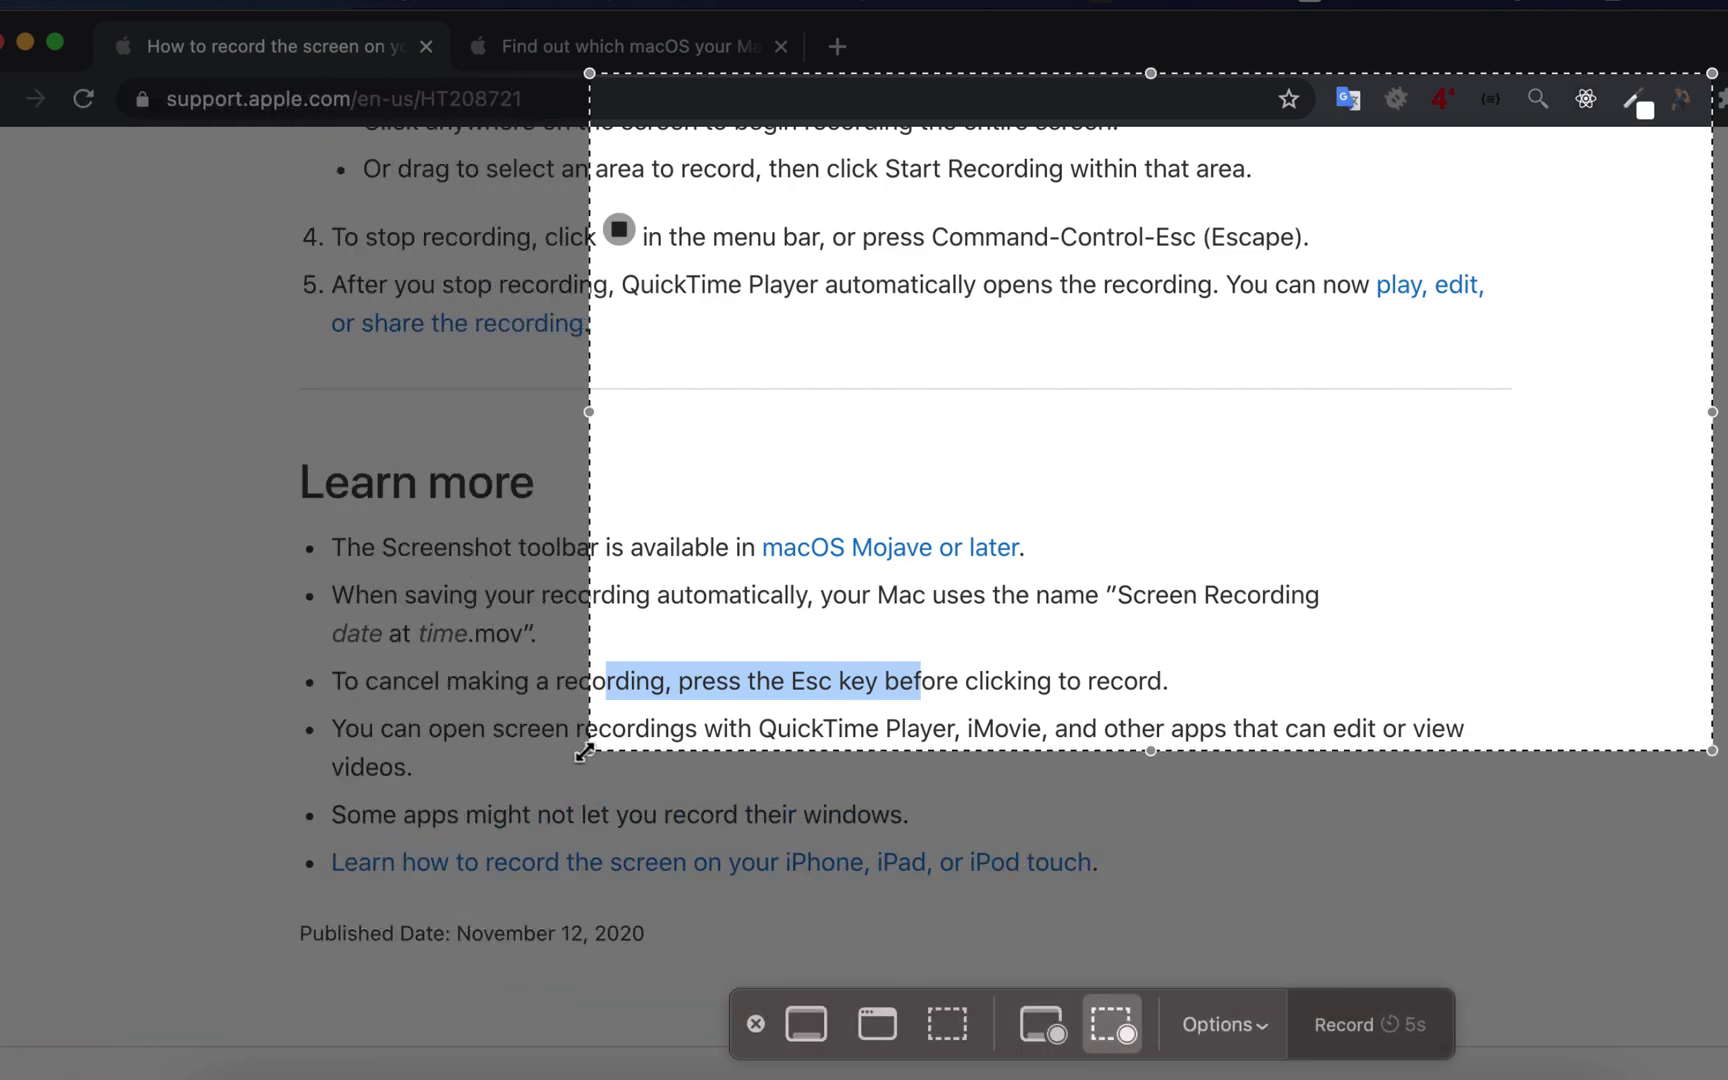
left_click(1035, 1016)
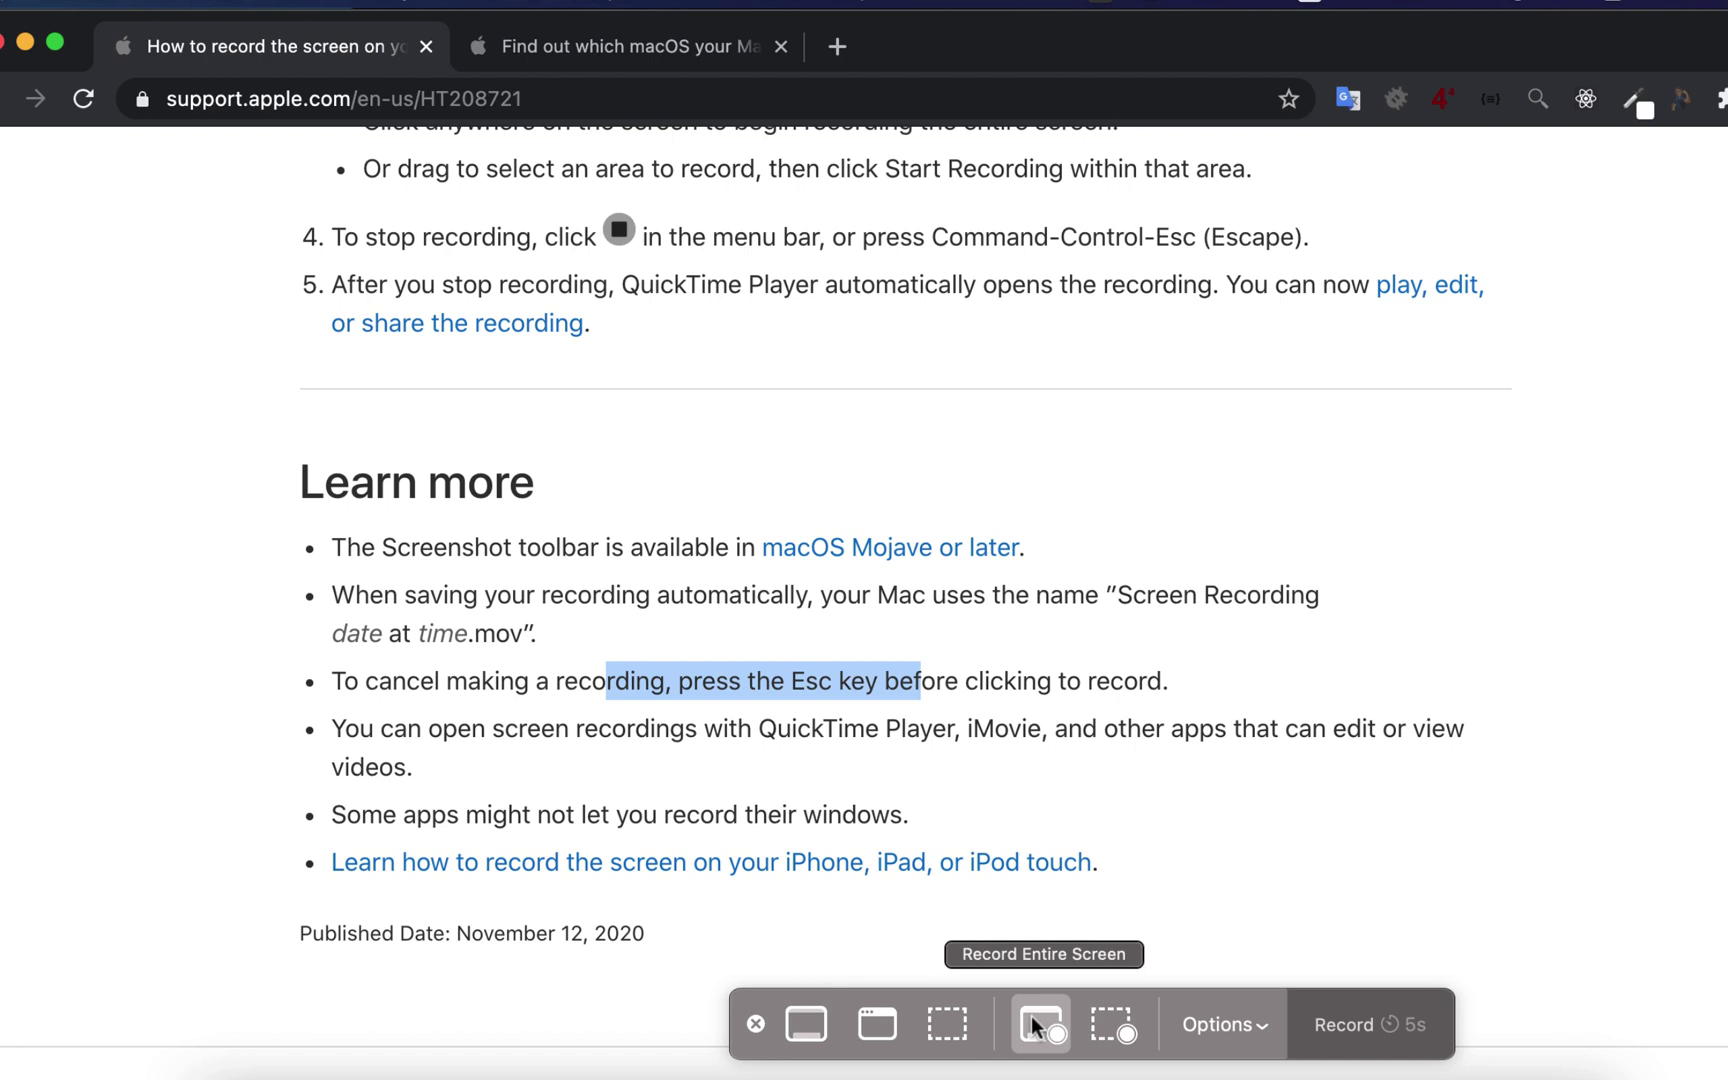
- Review the capture options, then start recording Display 1 after the 5-second countdown
left_click(1245, 1027)
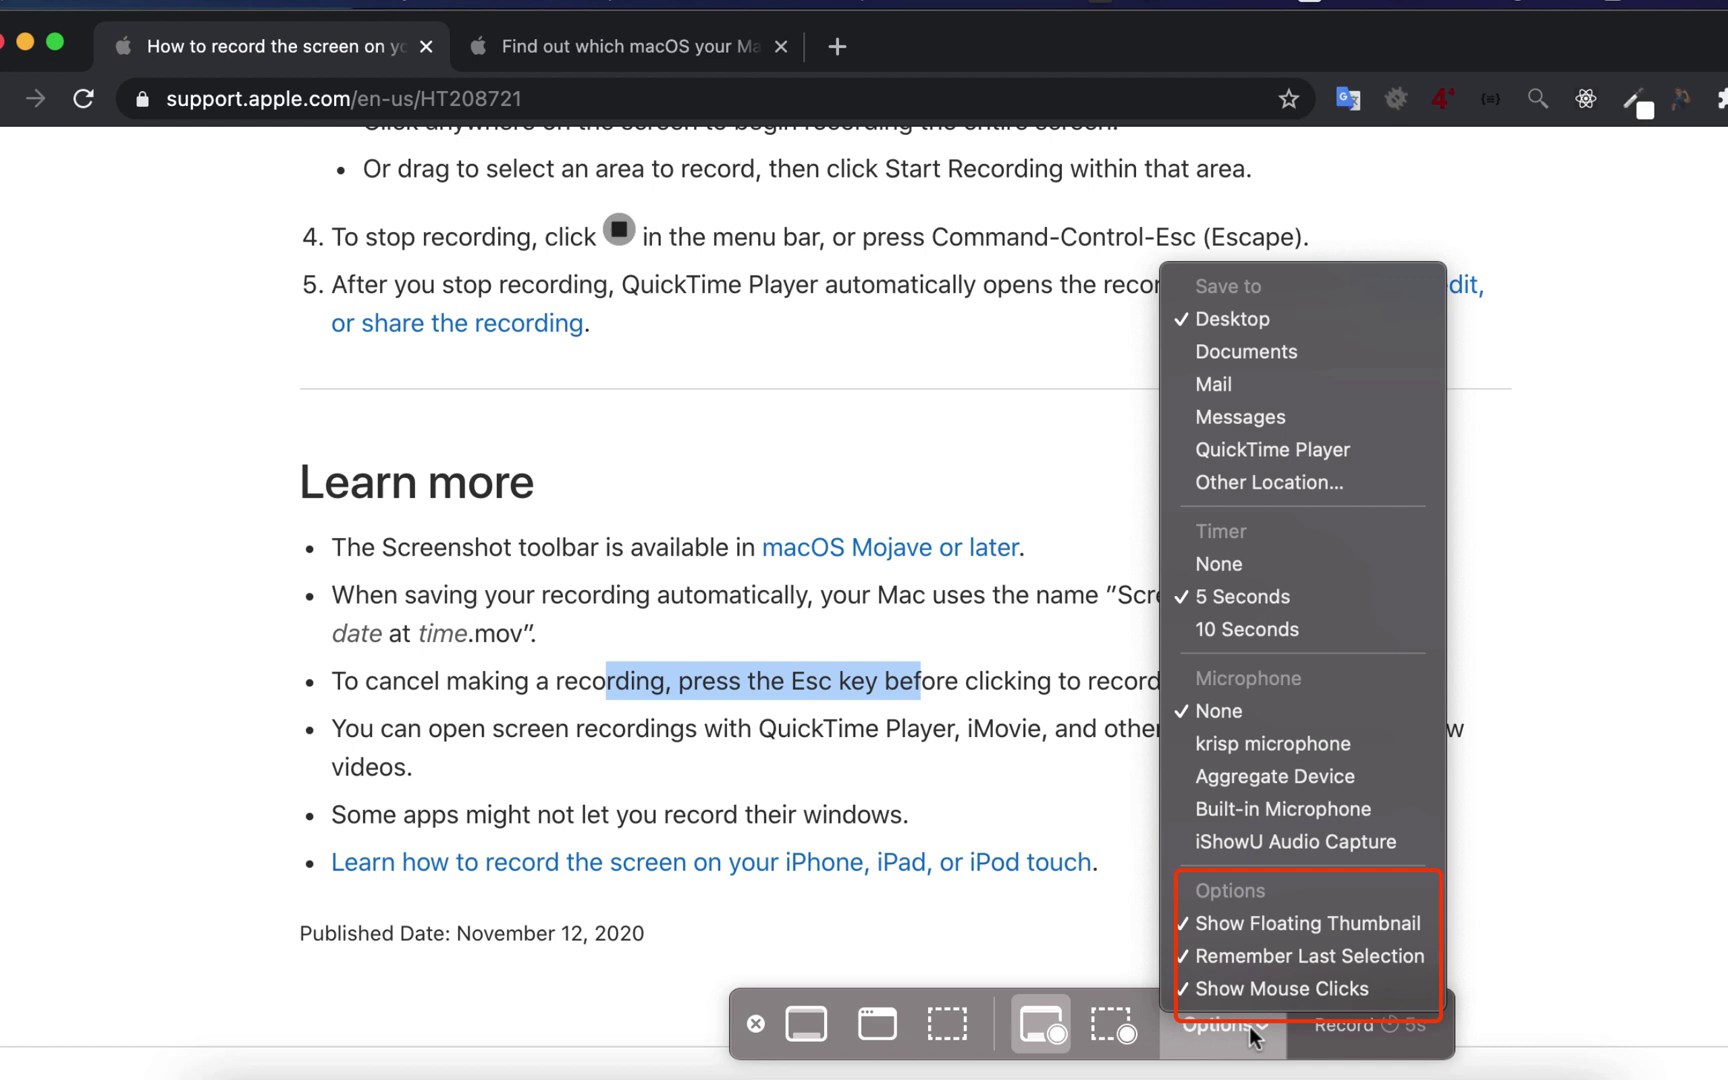
left_click(1324, 988)
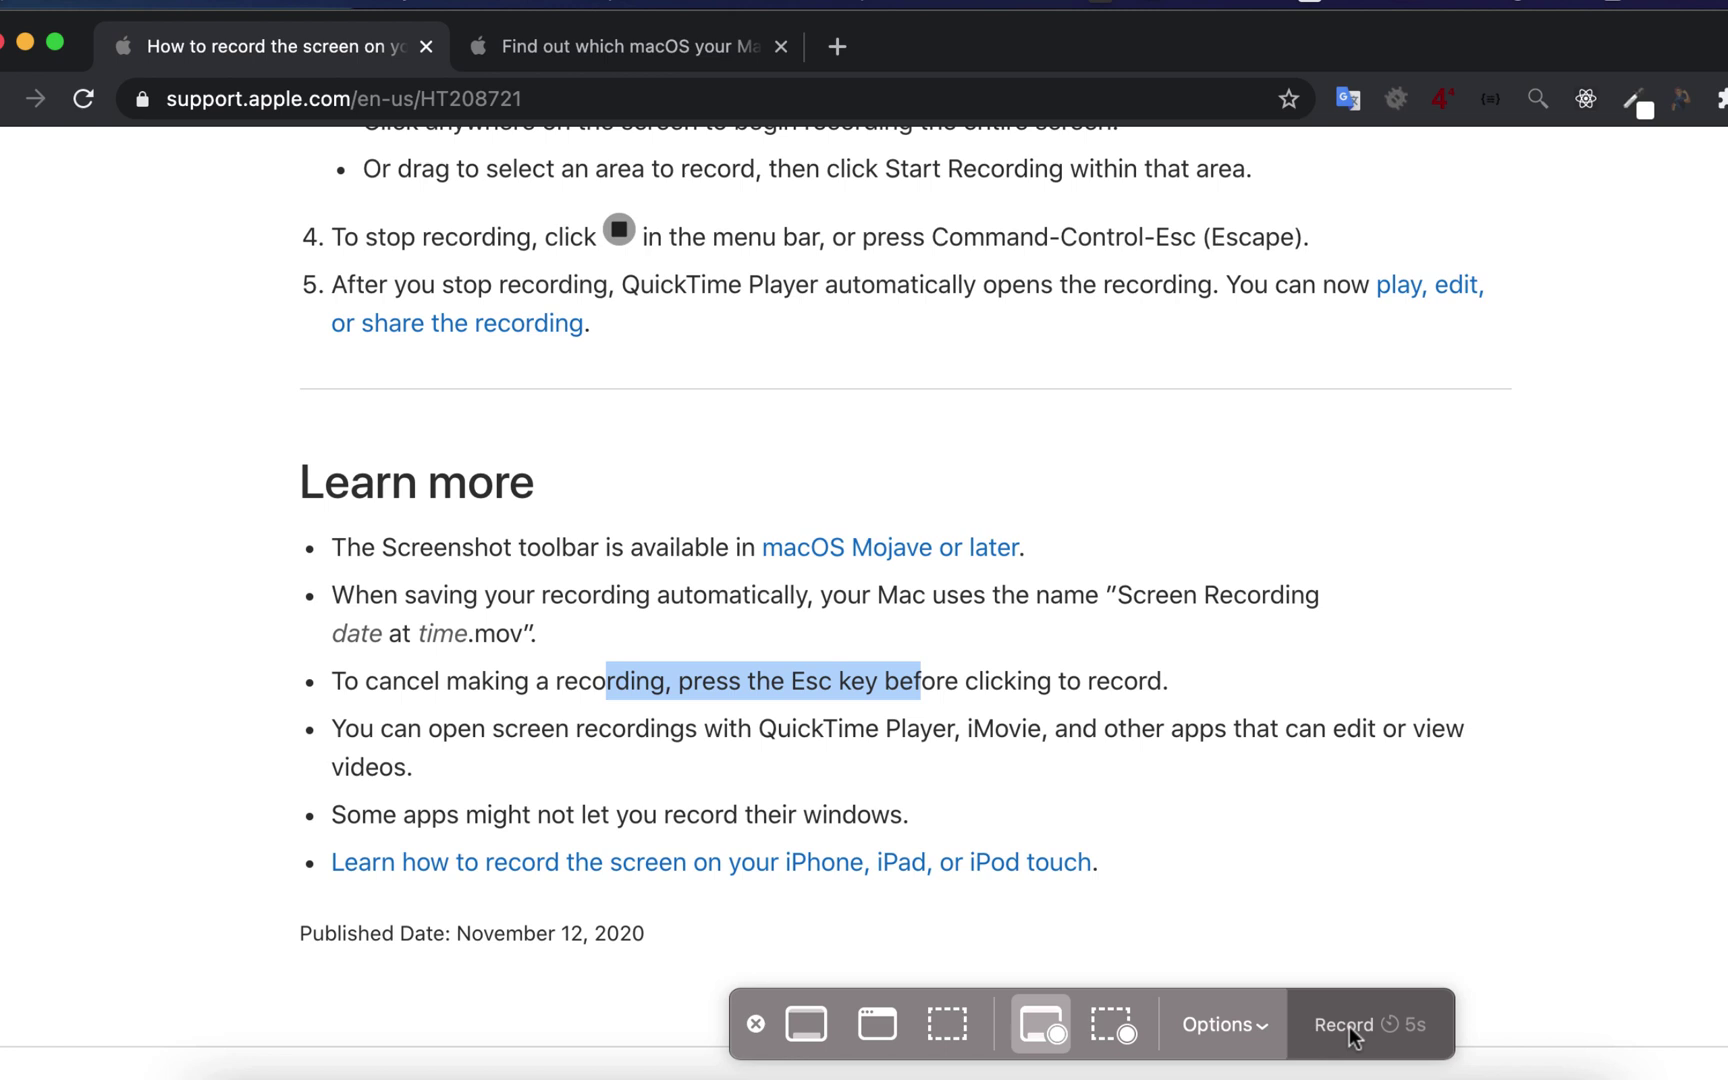
left_click(1345, 1024)
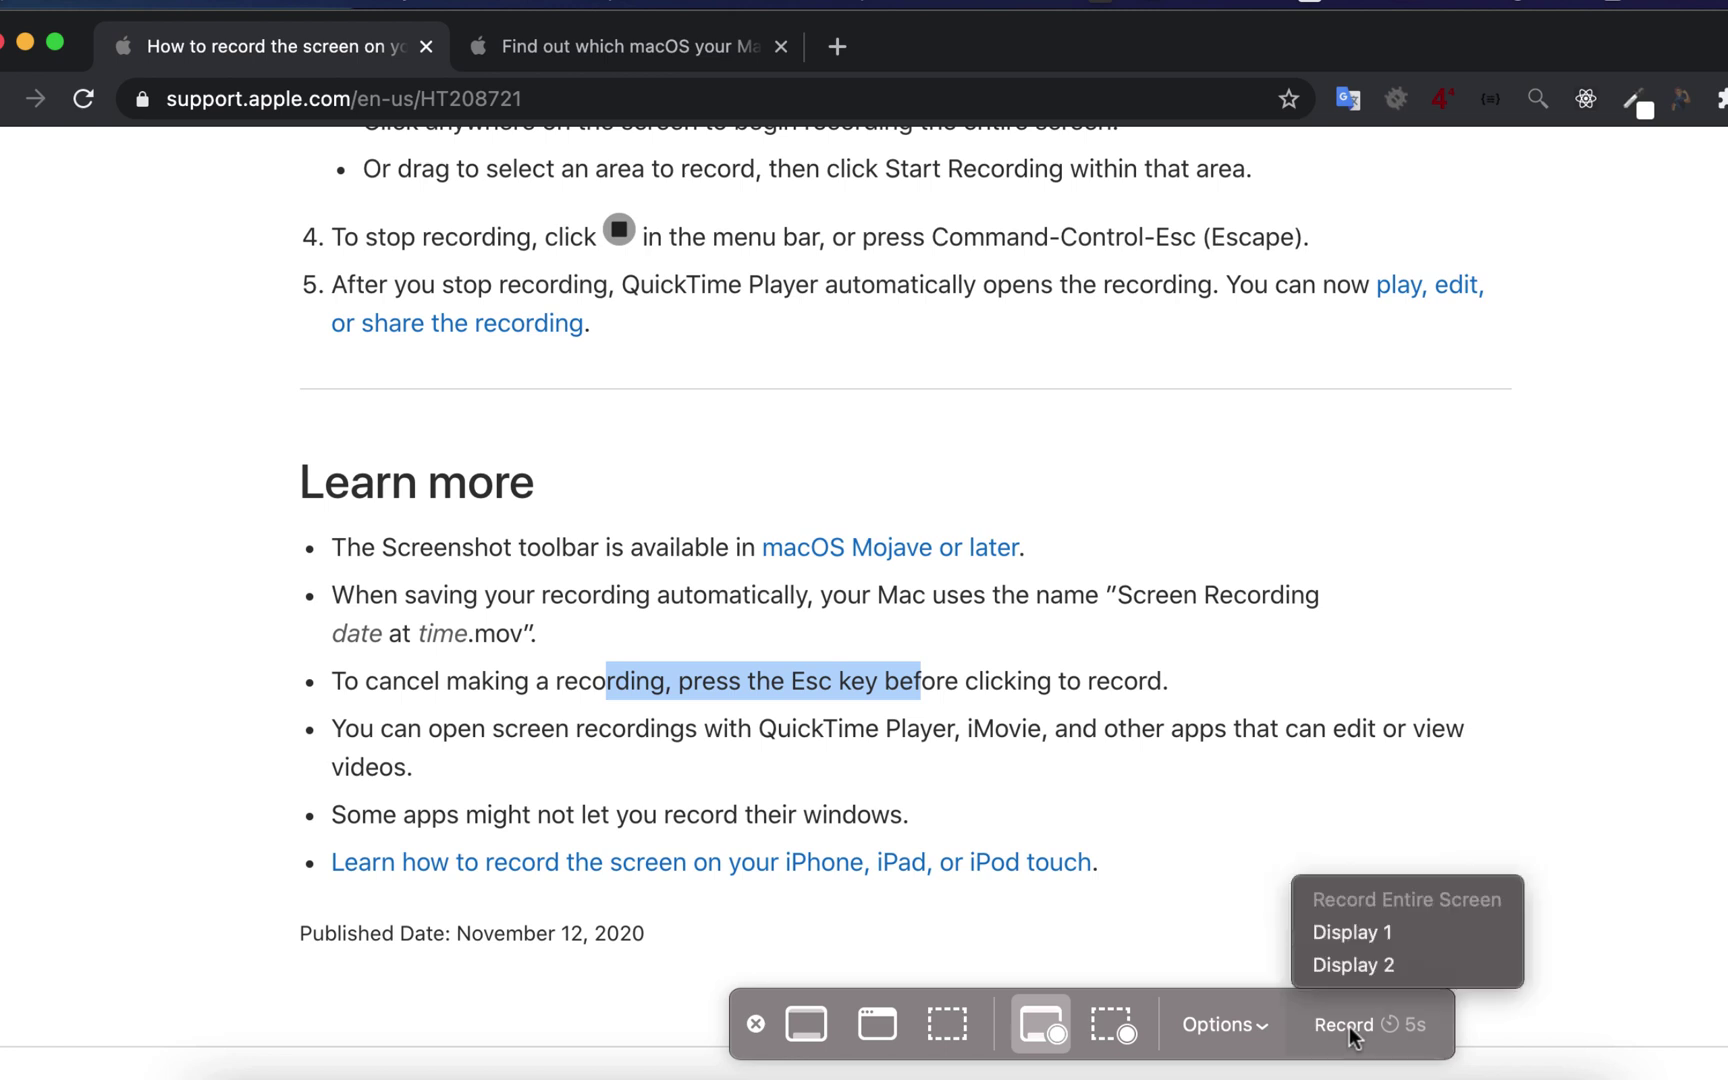
left_click(1387, 928)
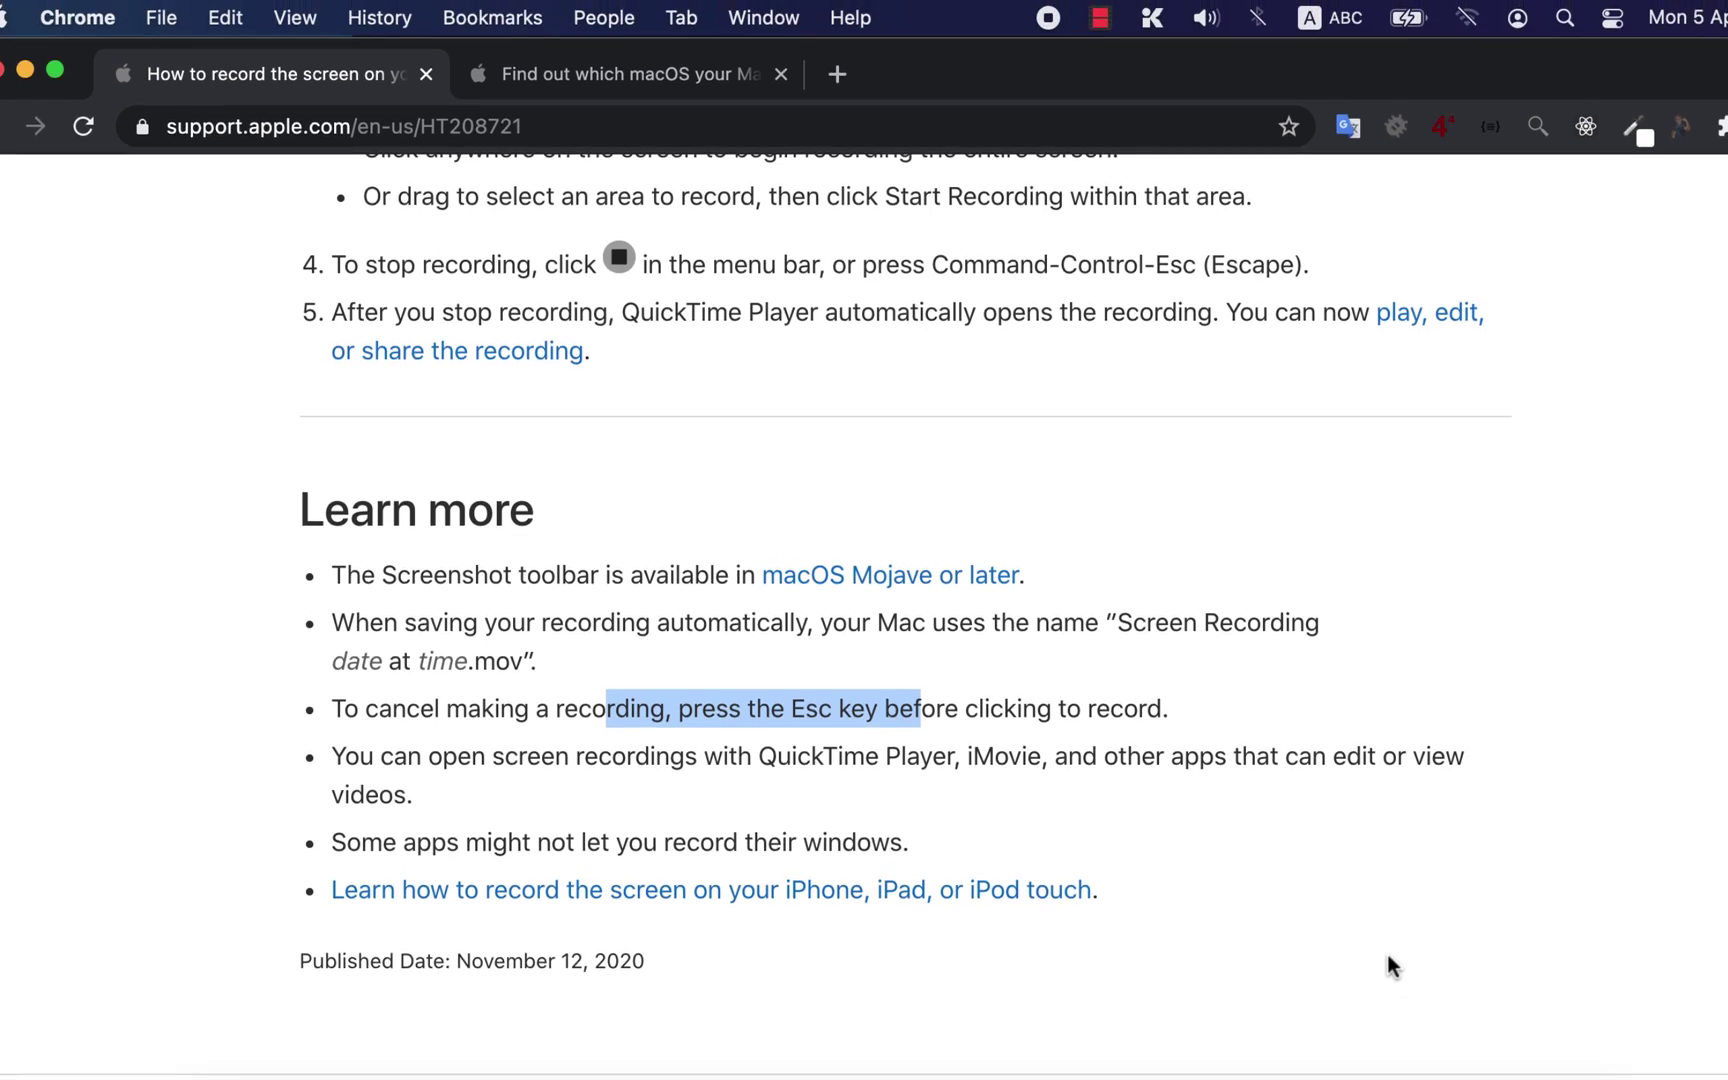
- Highlight text in the Screenshot toolbar and Esc key sentences, stop recording, and preview the clip
left_click(855, 438)
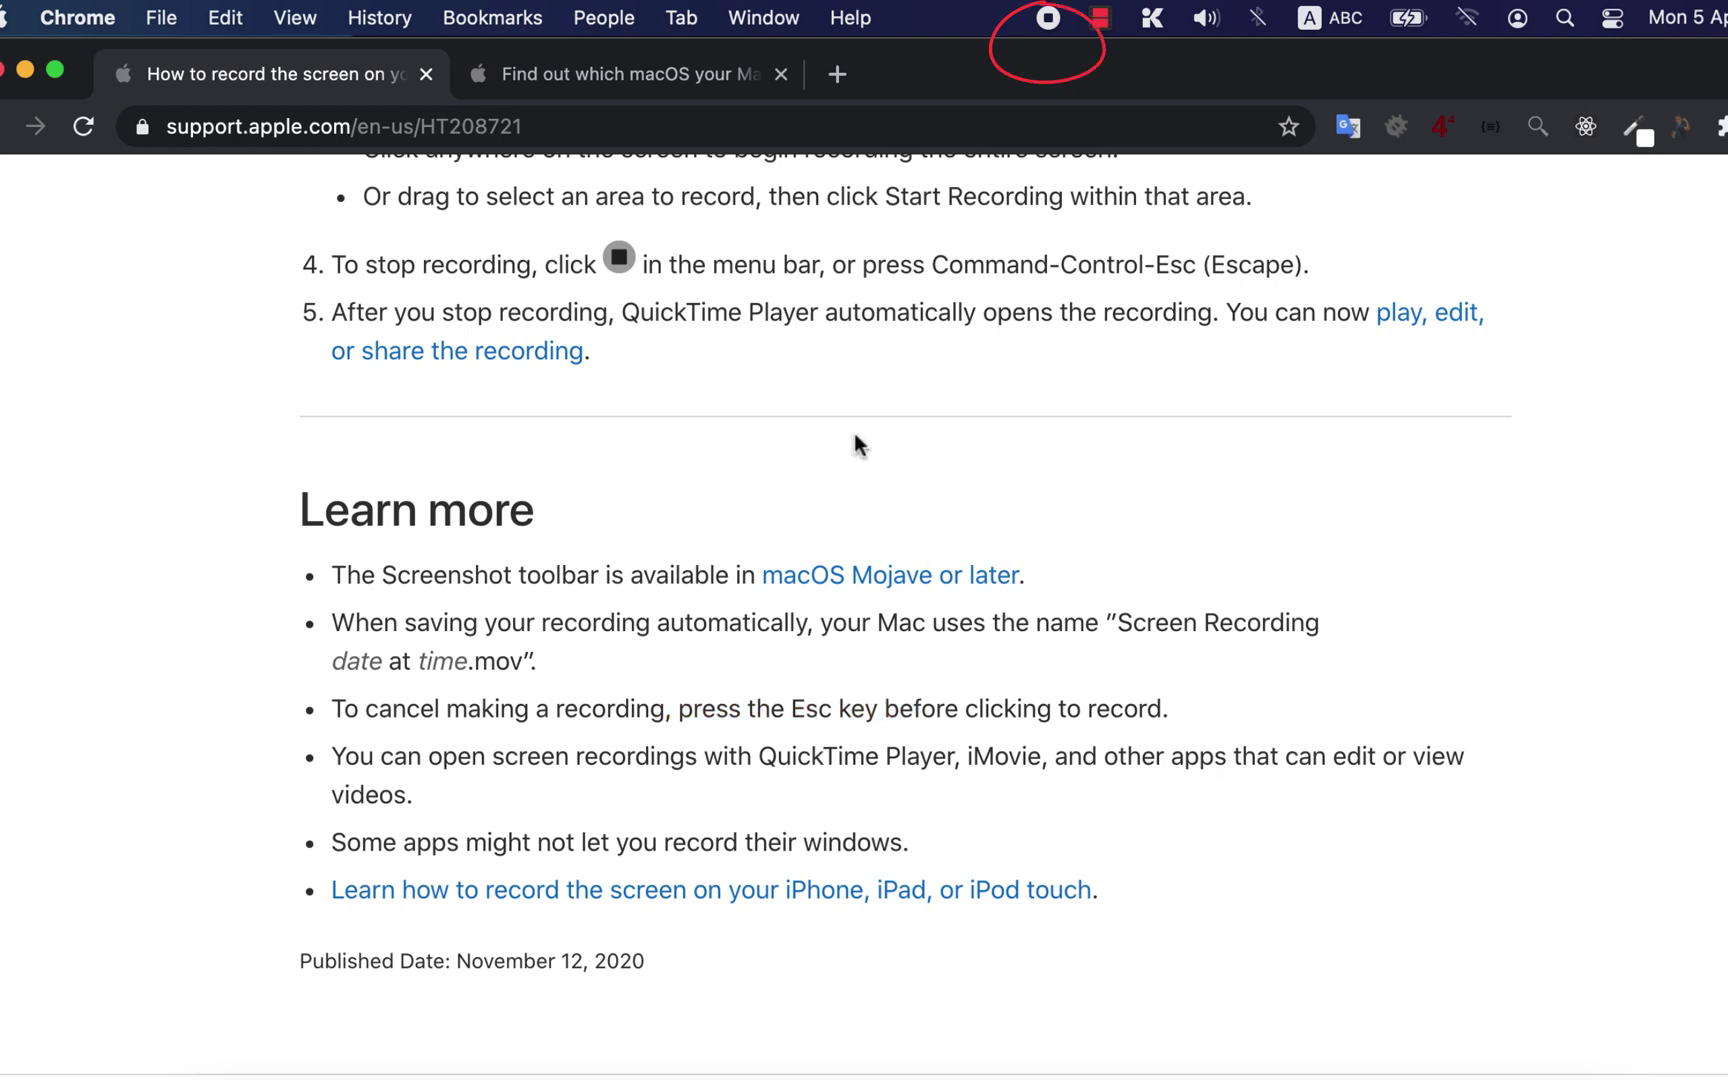
left_click_drag(505, 577, 715, 583)
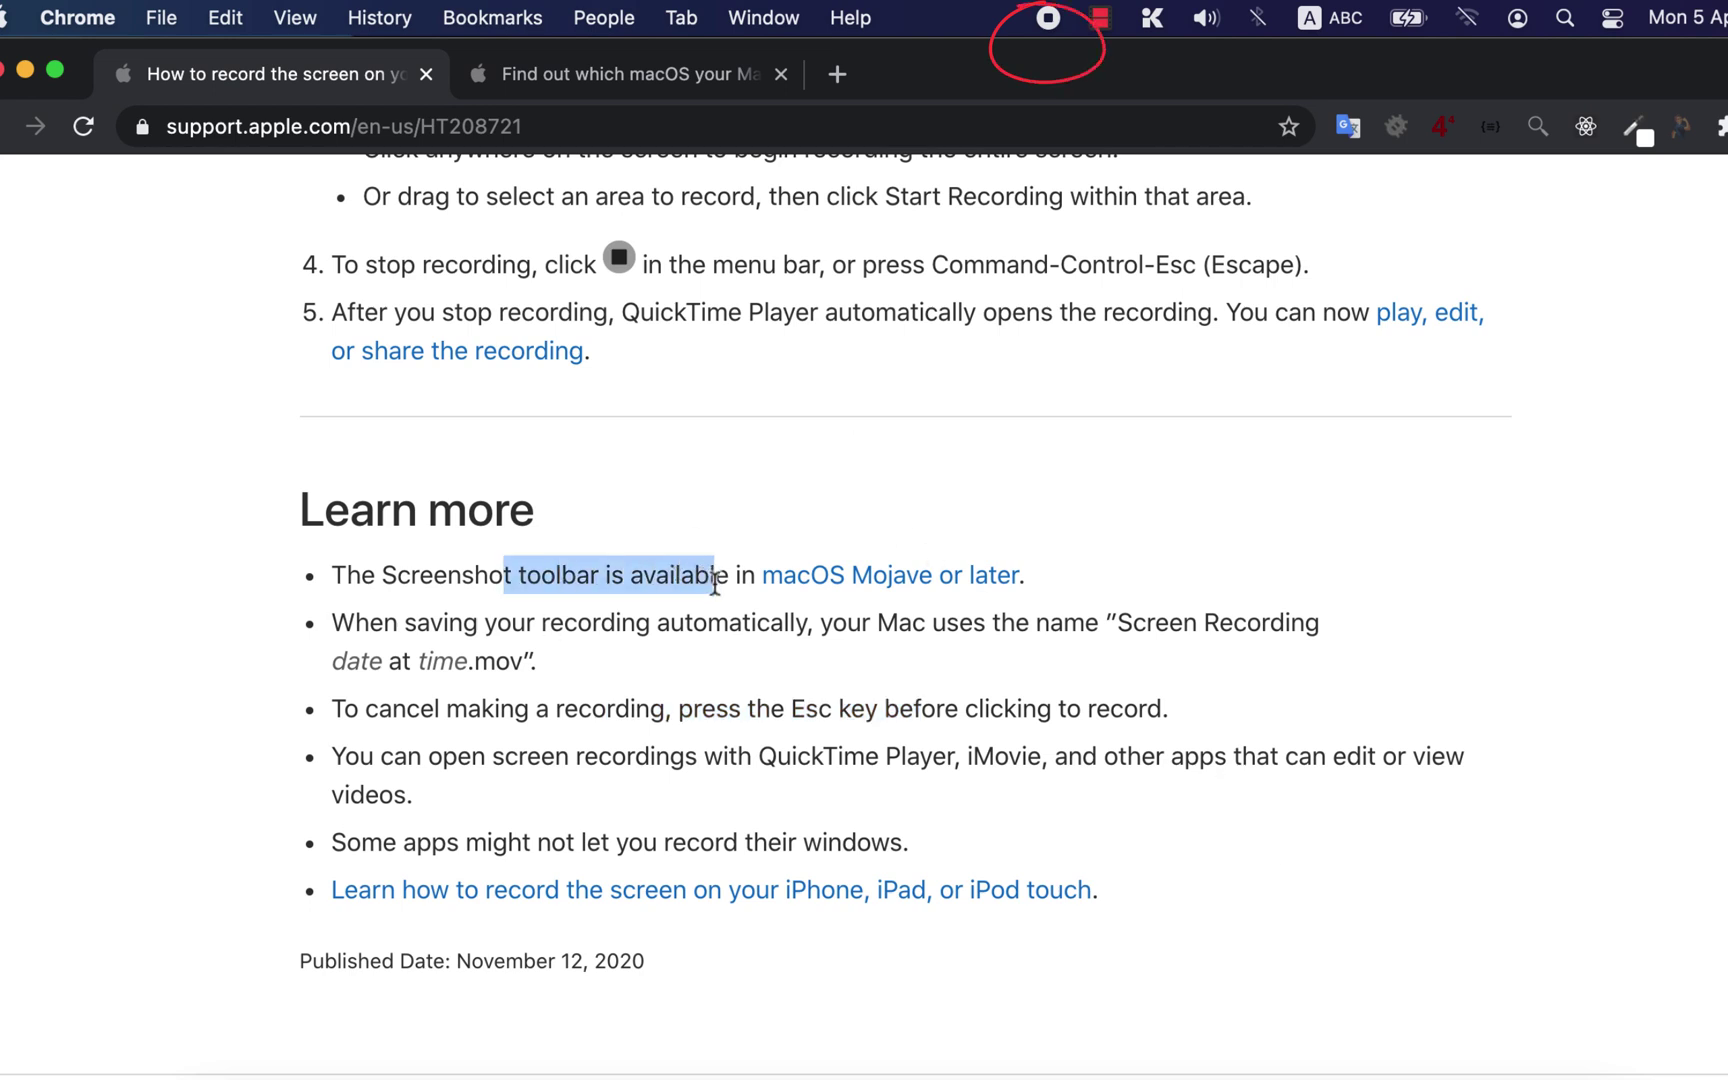
left_click_drag(753, 706, 950, 700)
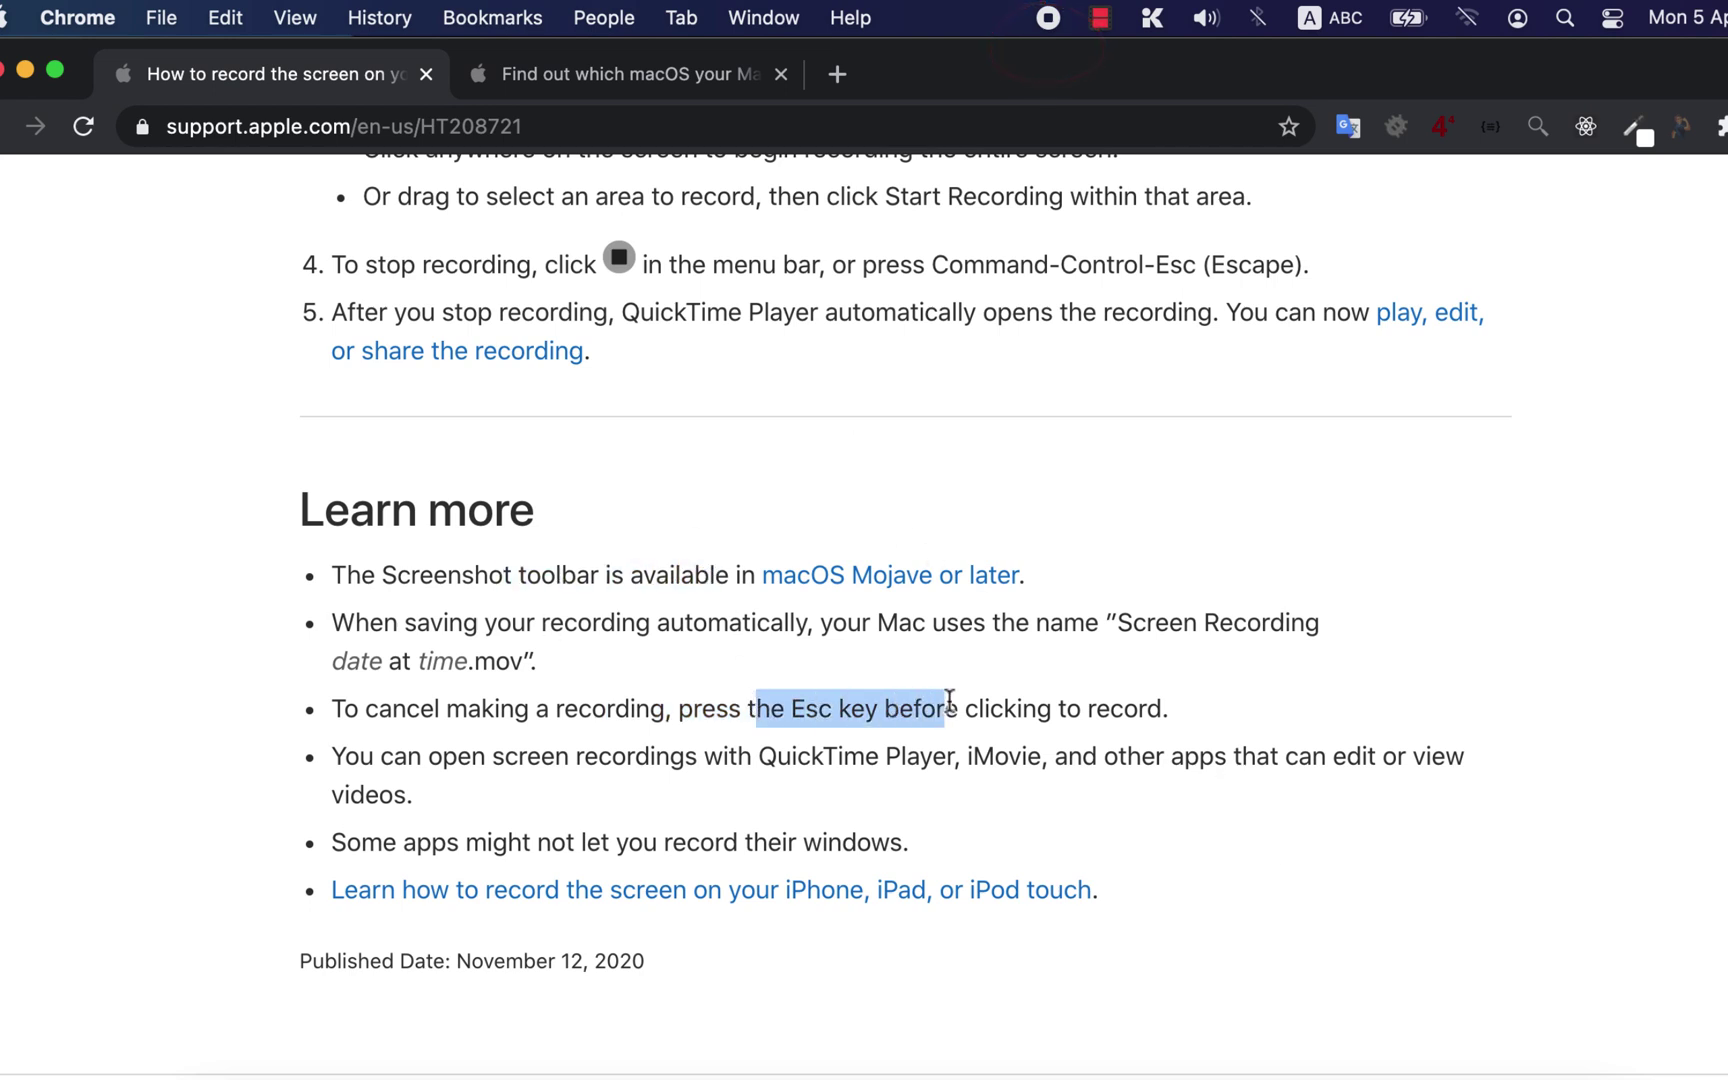
left_click(1048, 18)
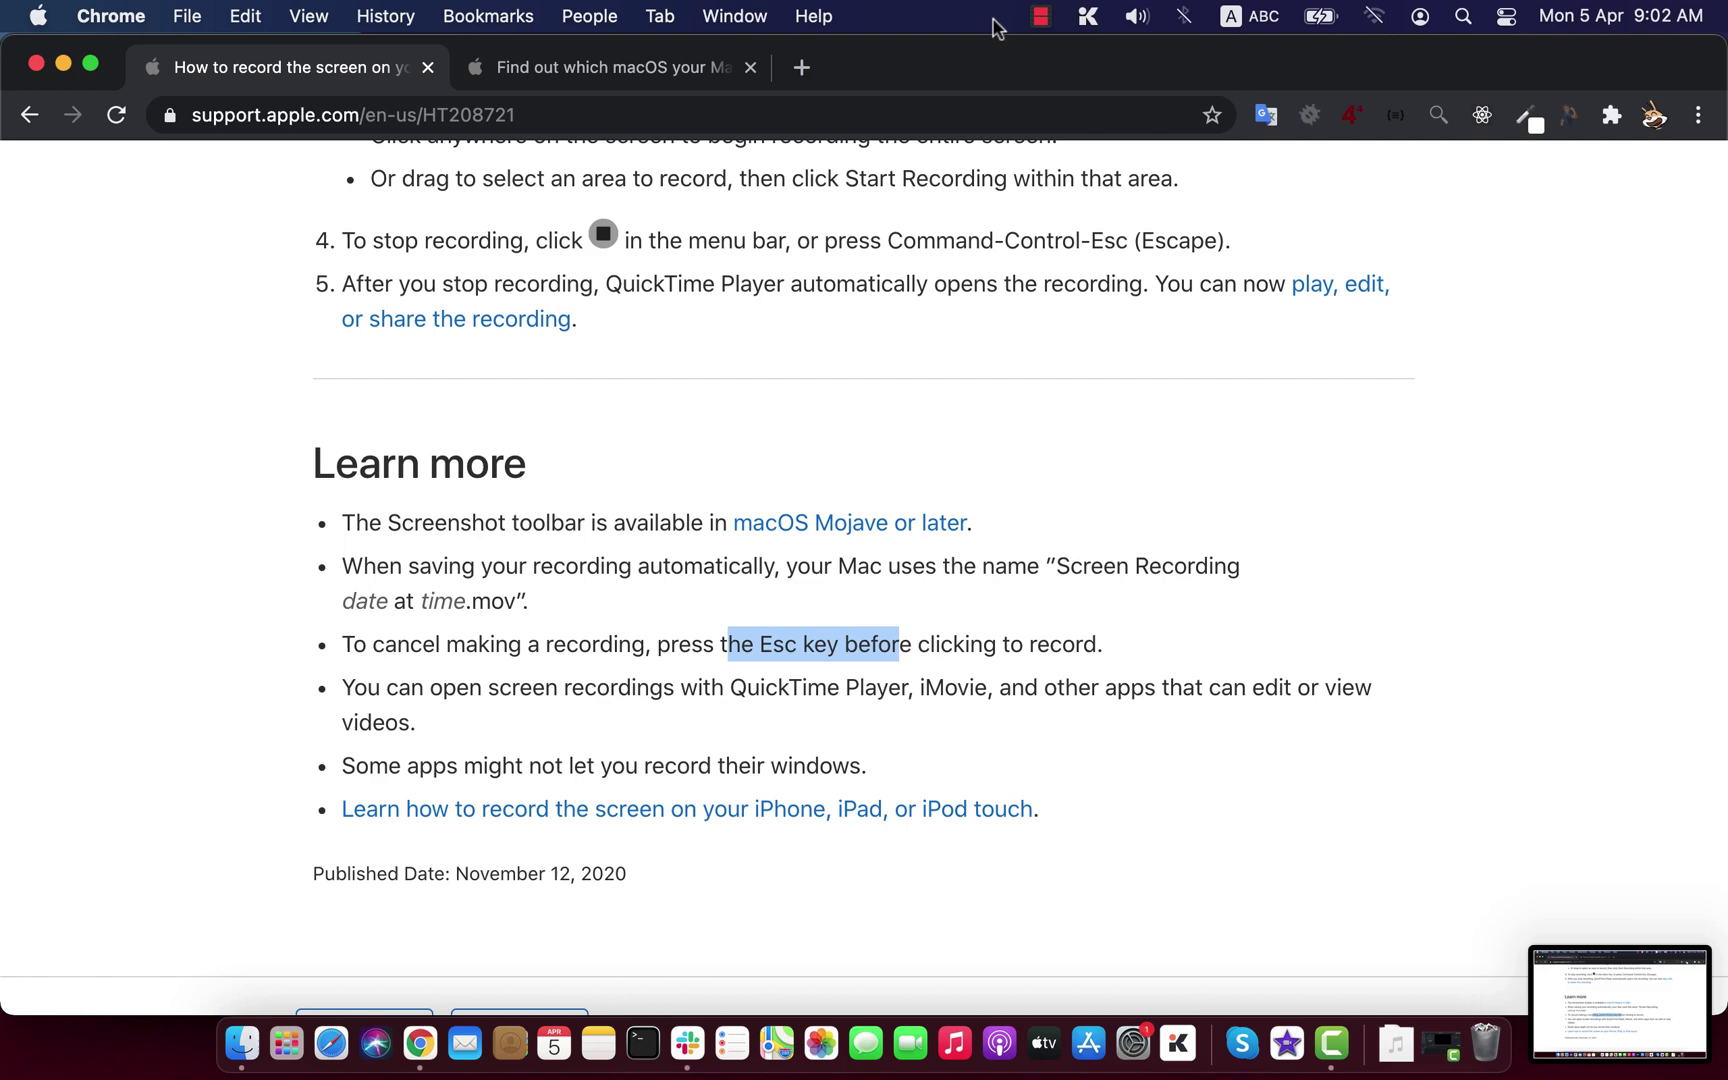
left_click(1600, 972)
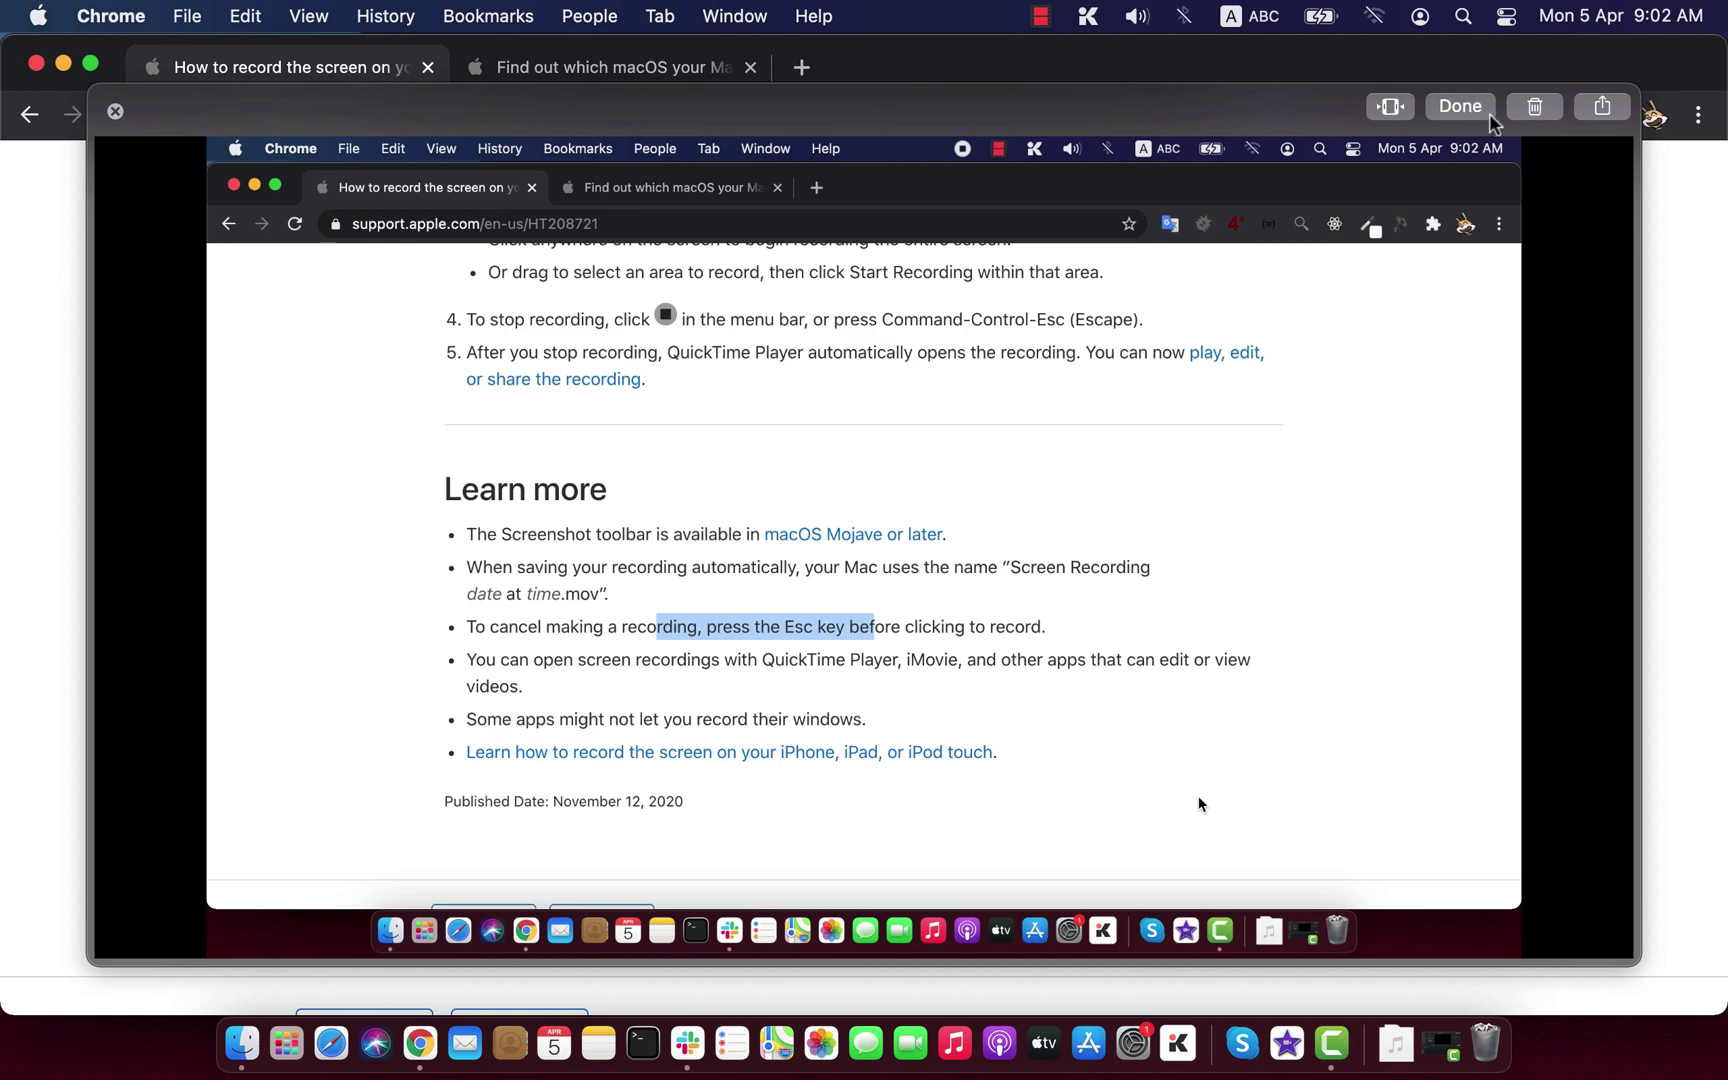
left_click(1462, 107)
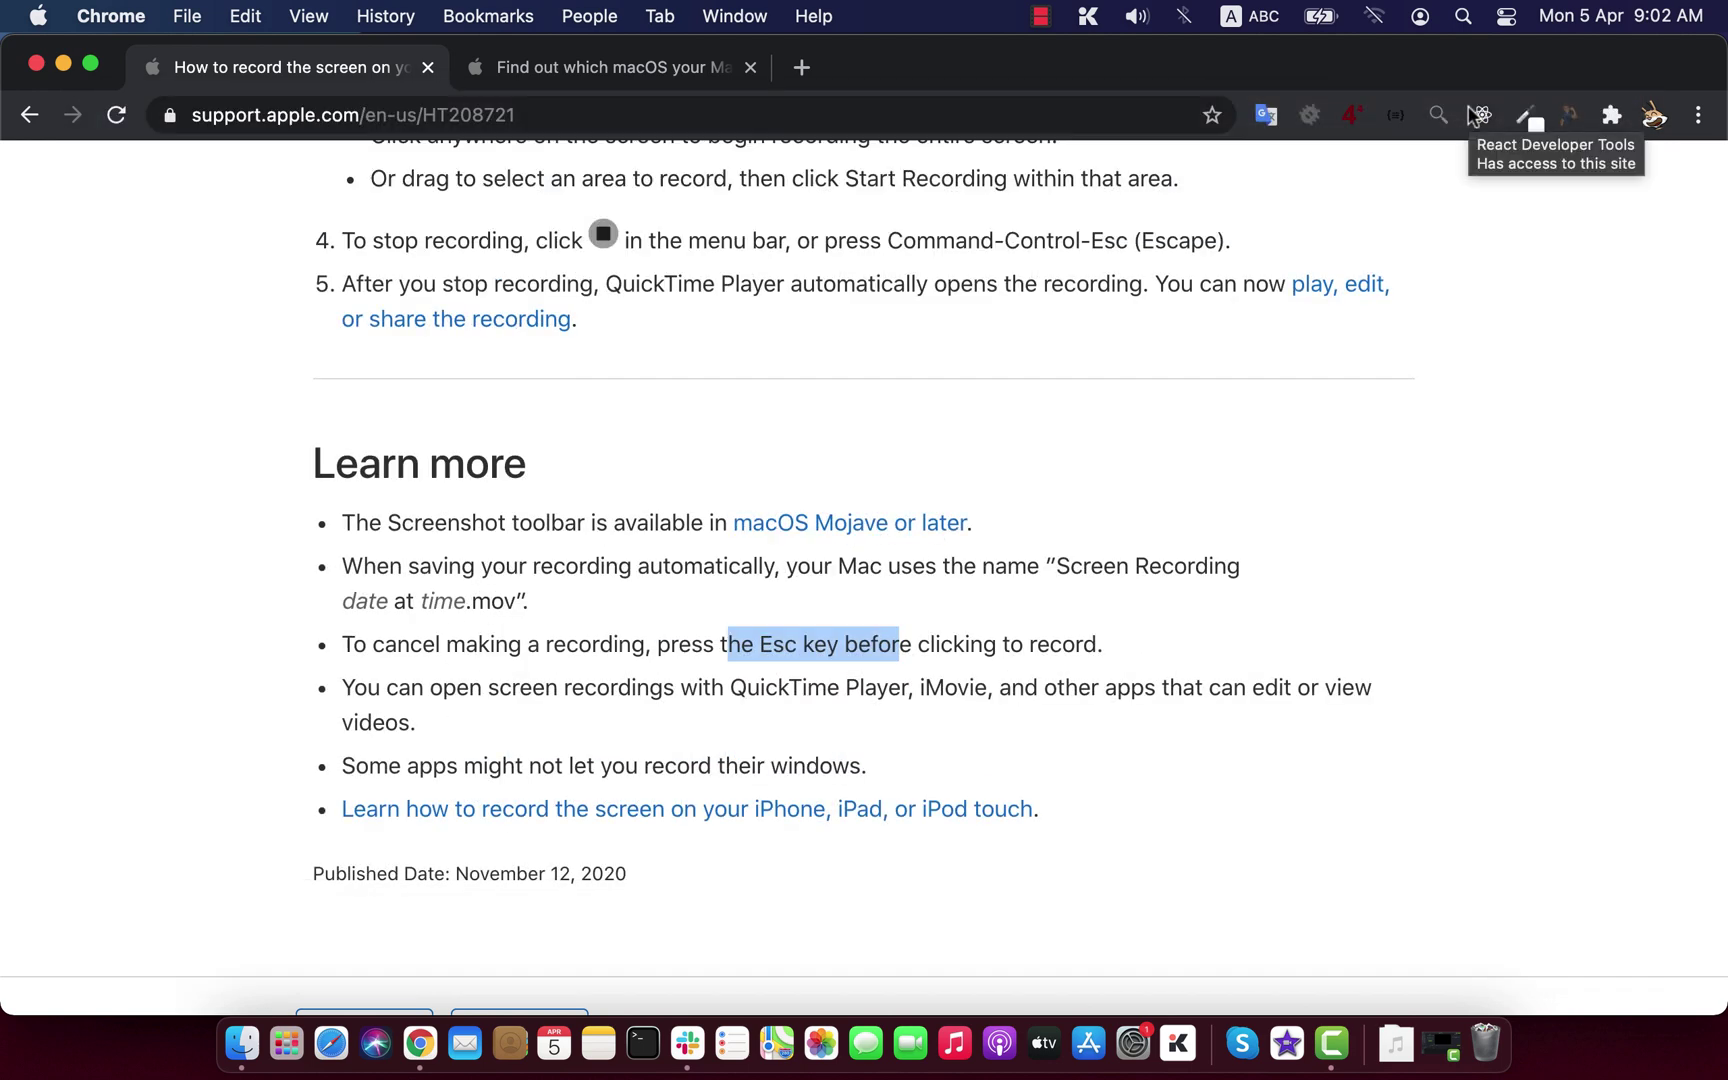
left_click(243, 1045)
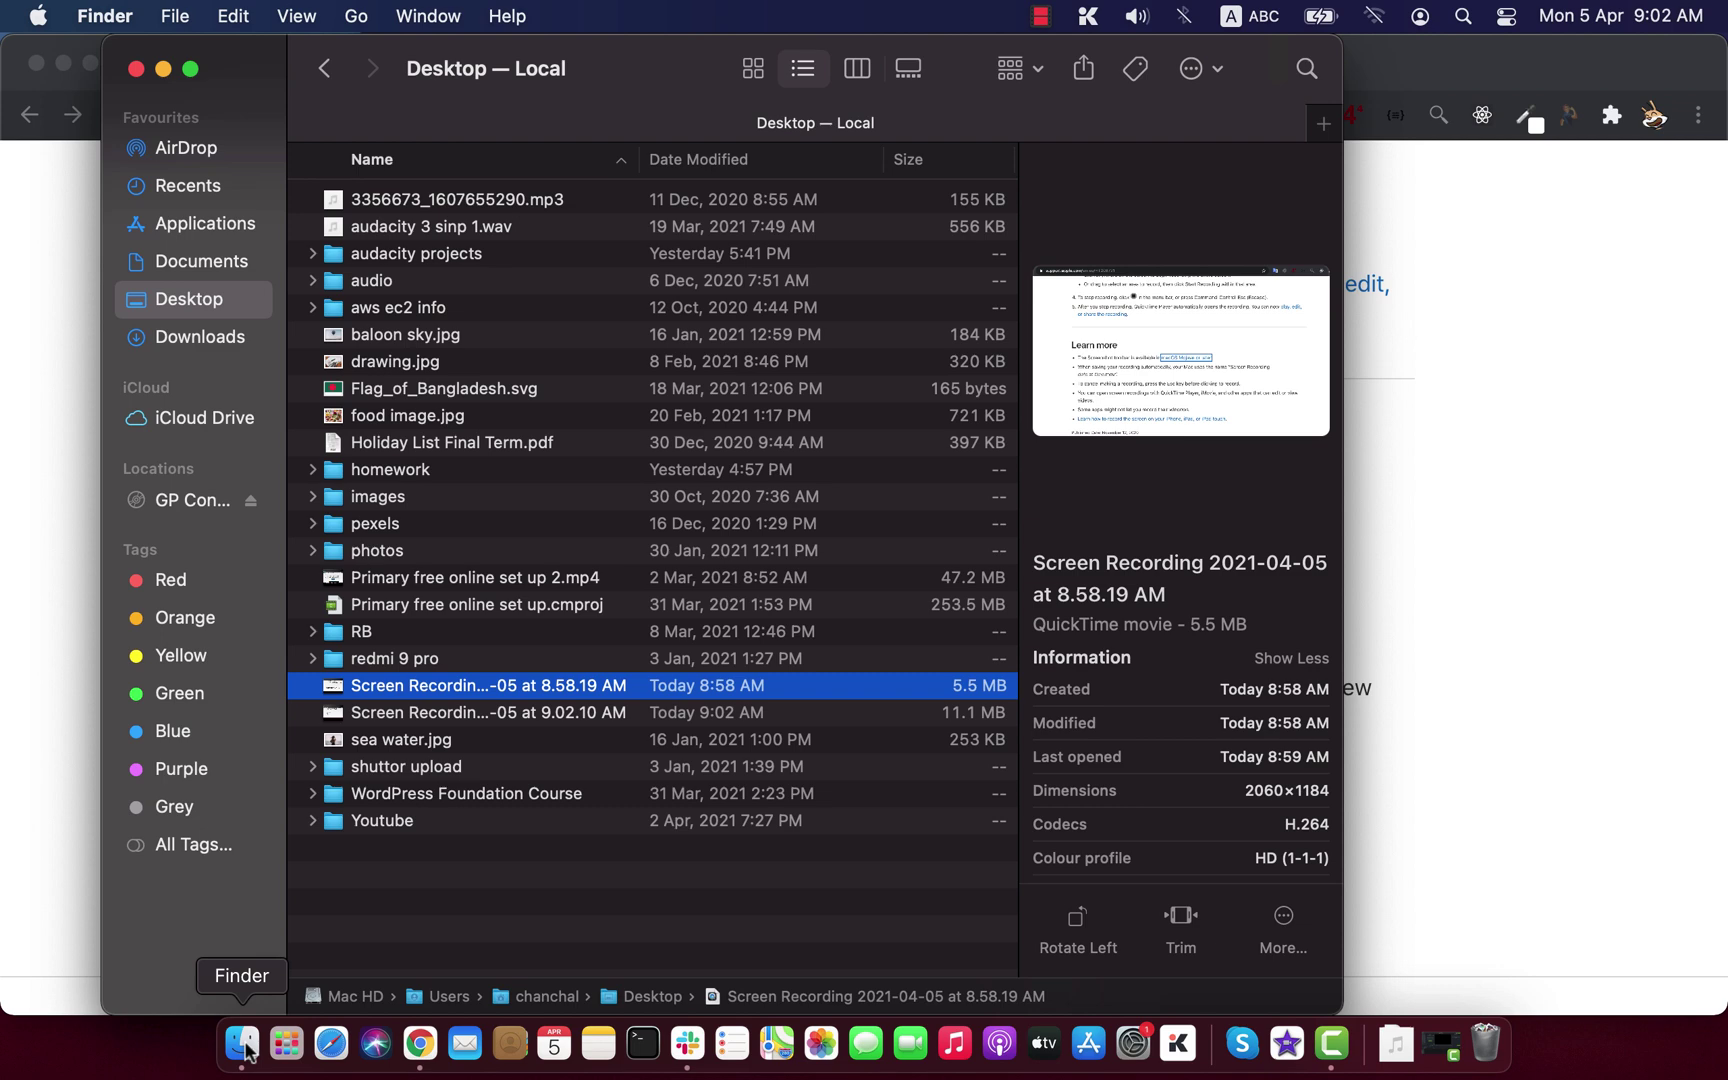
left_click(524, 712)
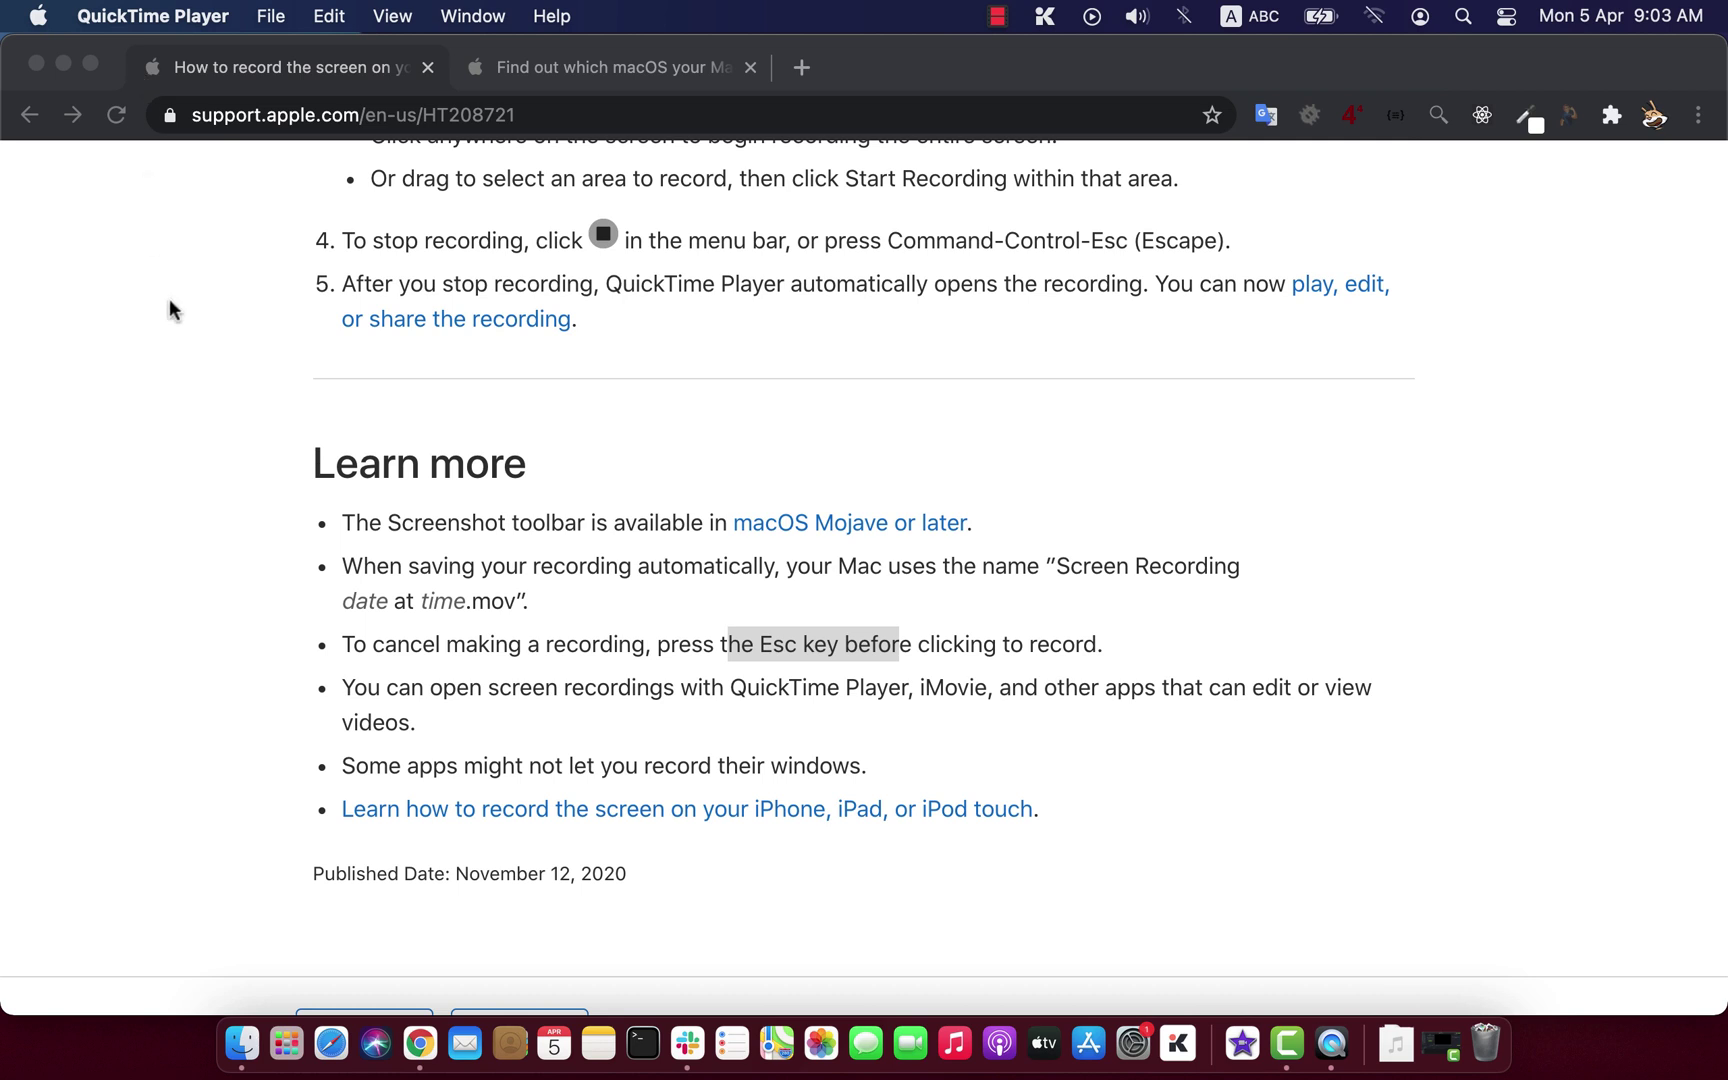
left_click(176, 323)
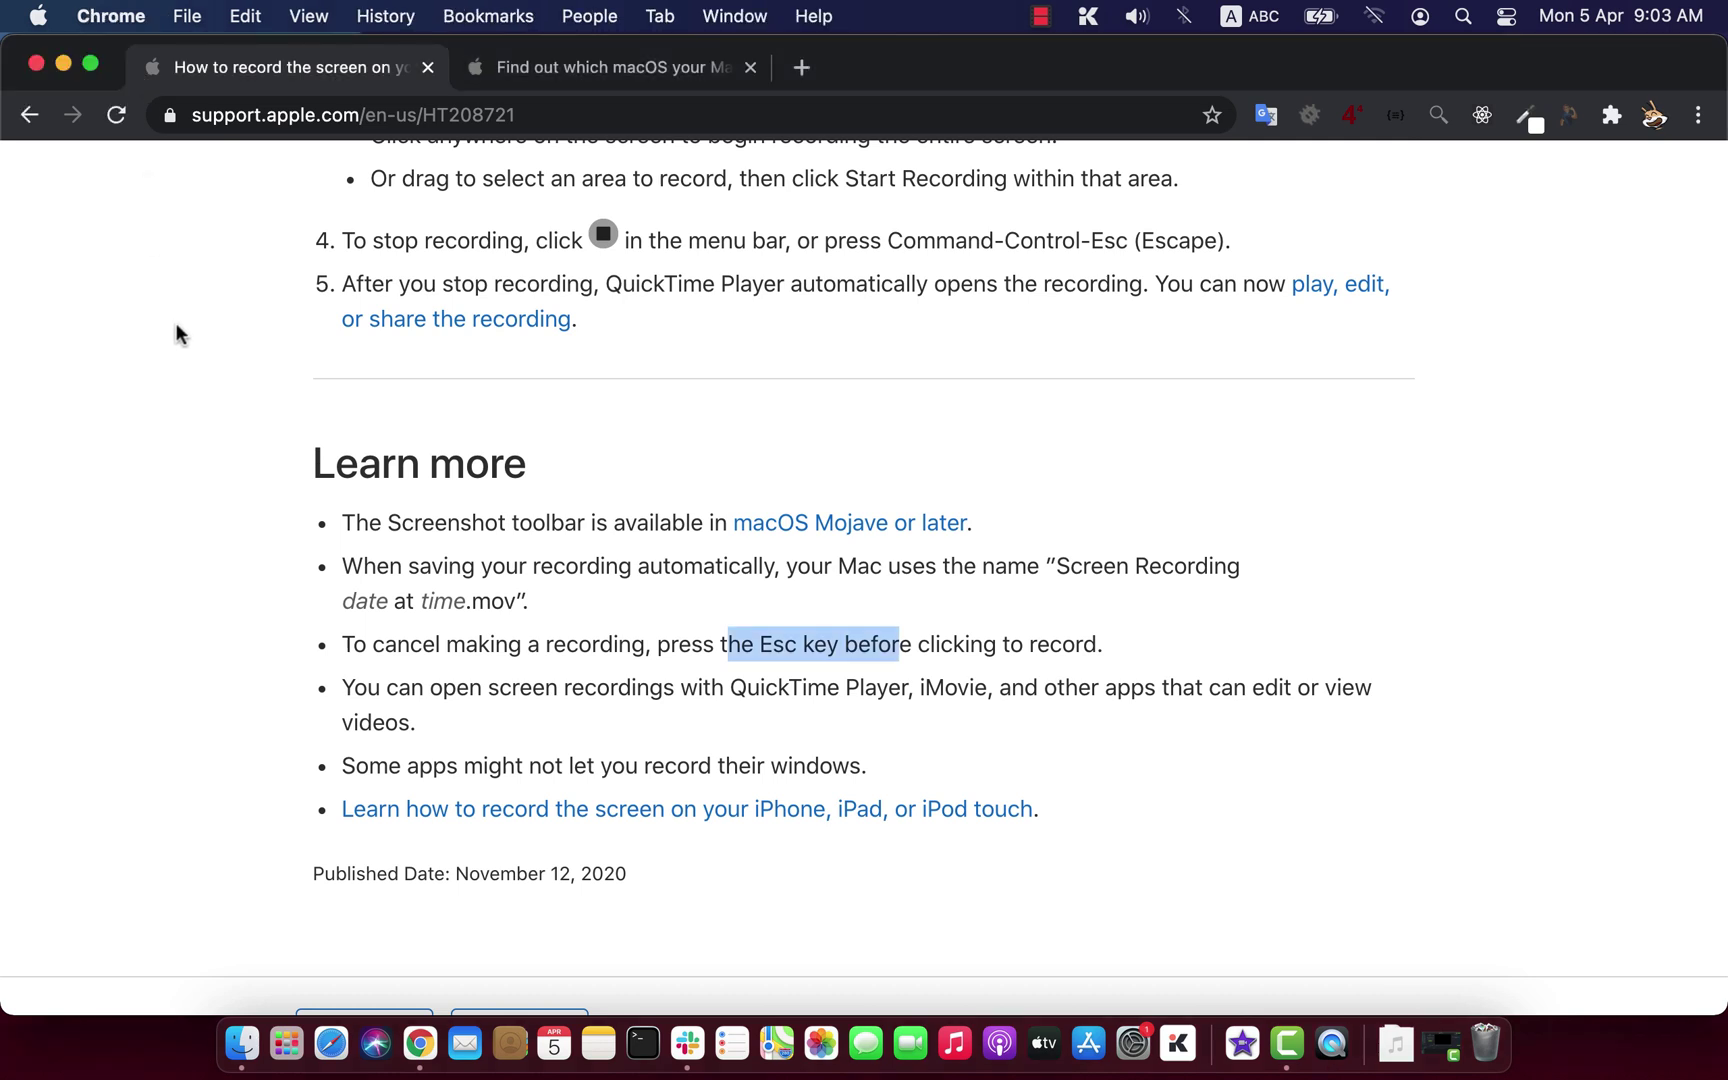
- Capture a region screenshot of the Learn more section with Shift-Command-4
key("shift+super+5")
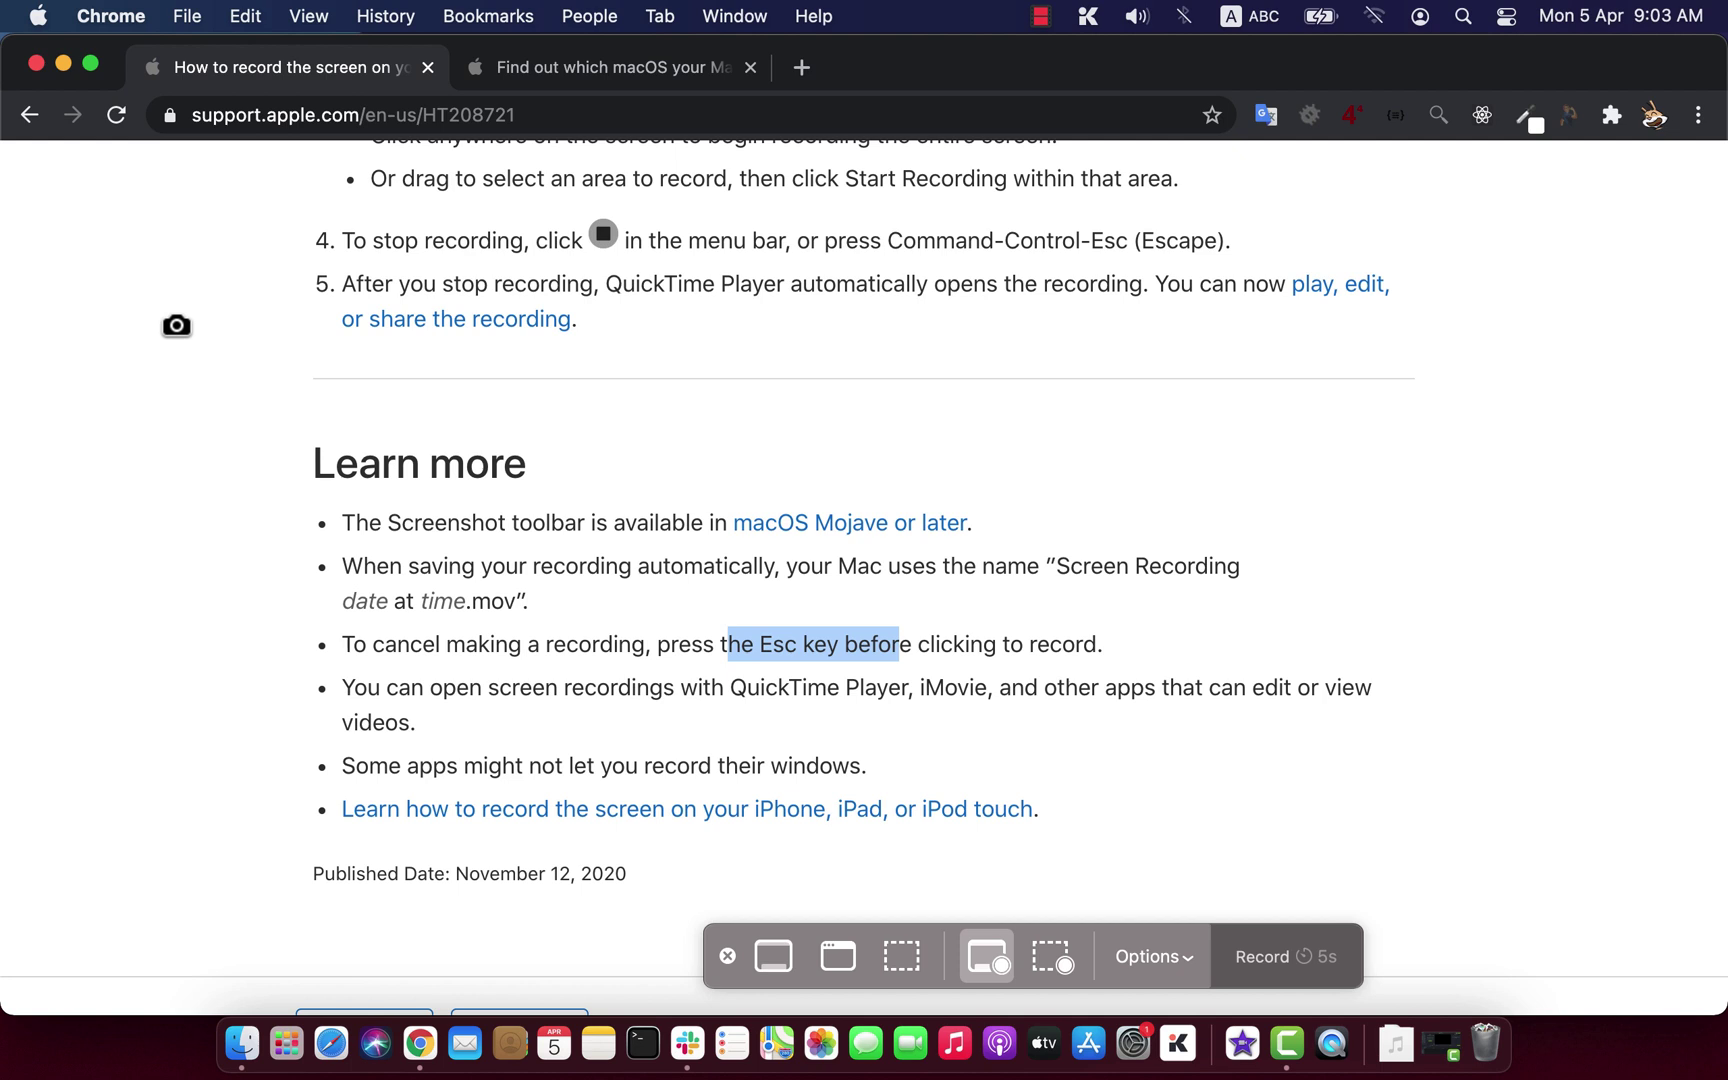
key("shift+super+4")
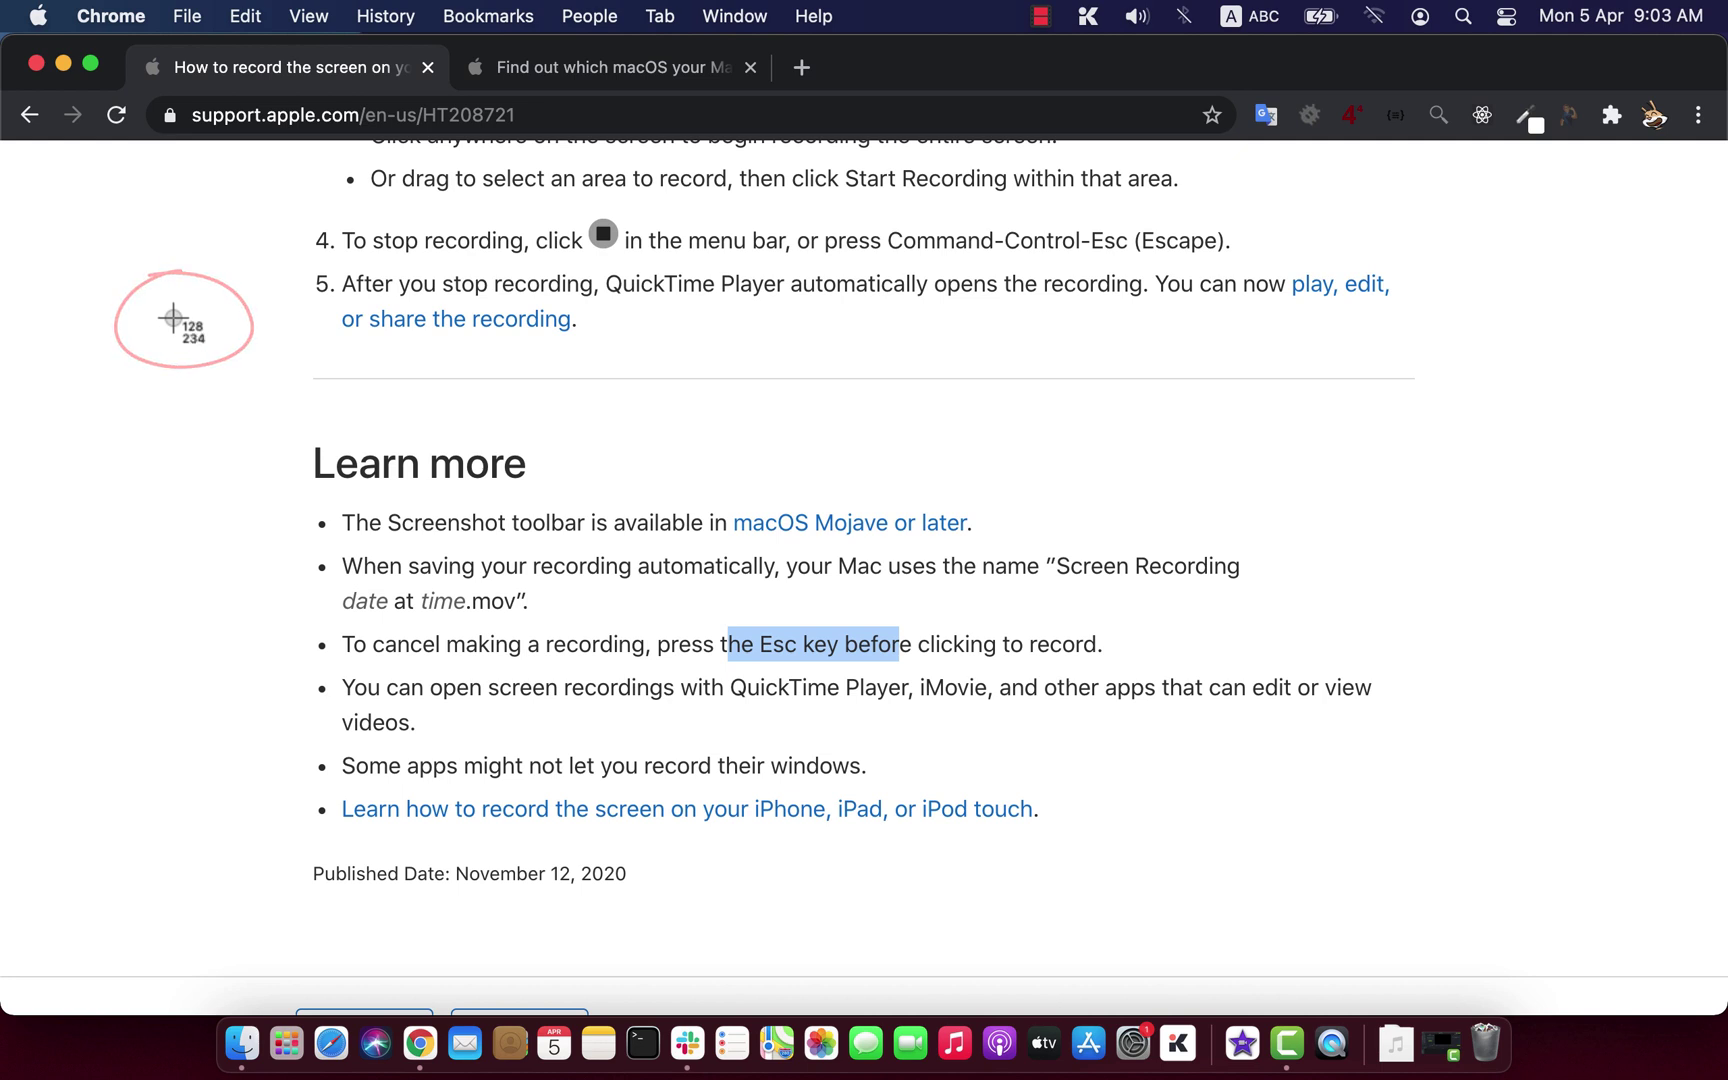
left_click_drag(174, 317, 1531, 961)
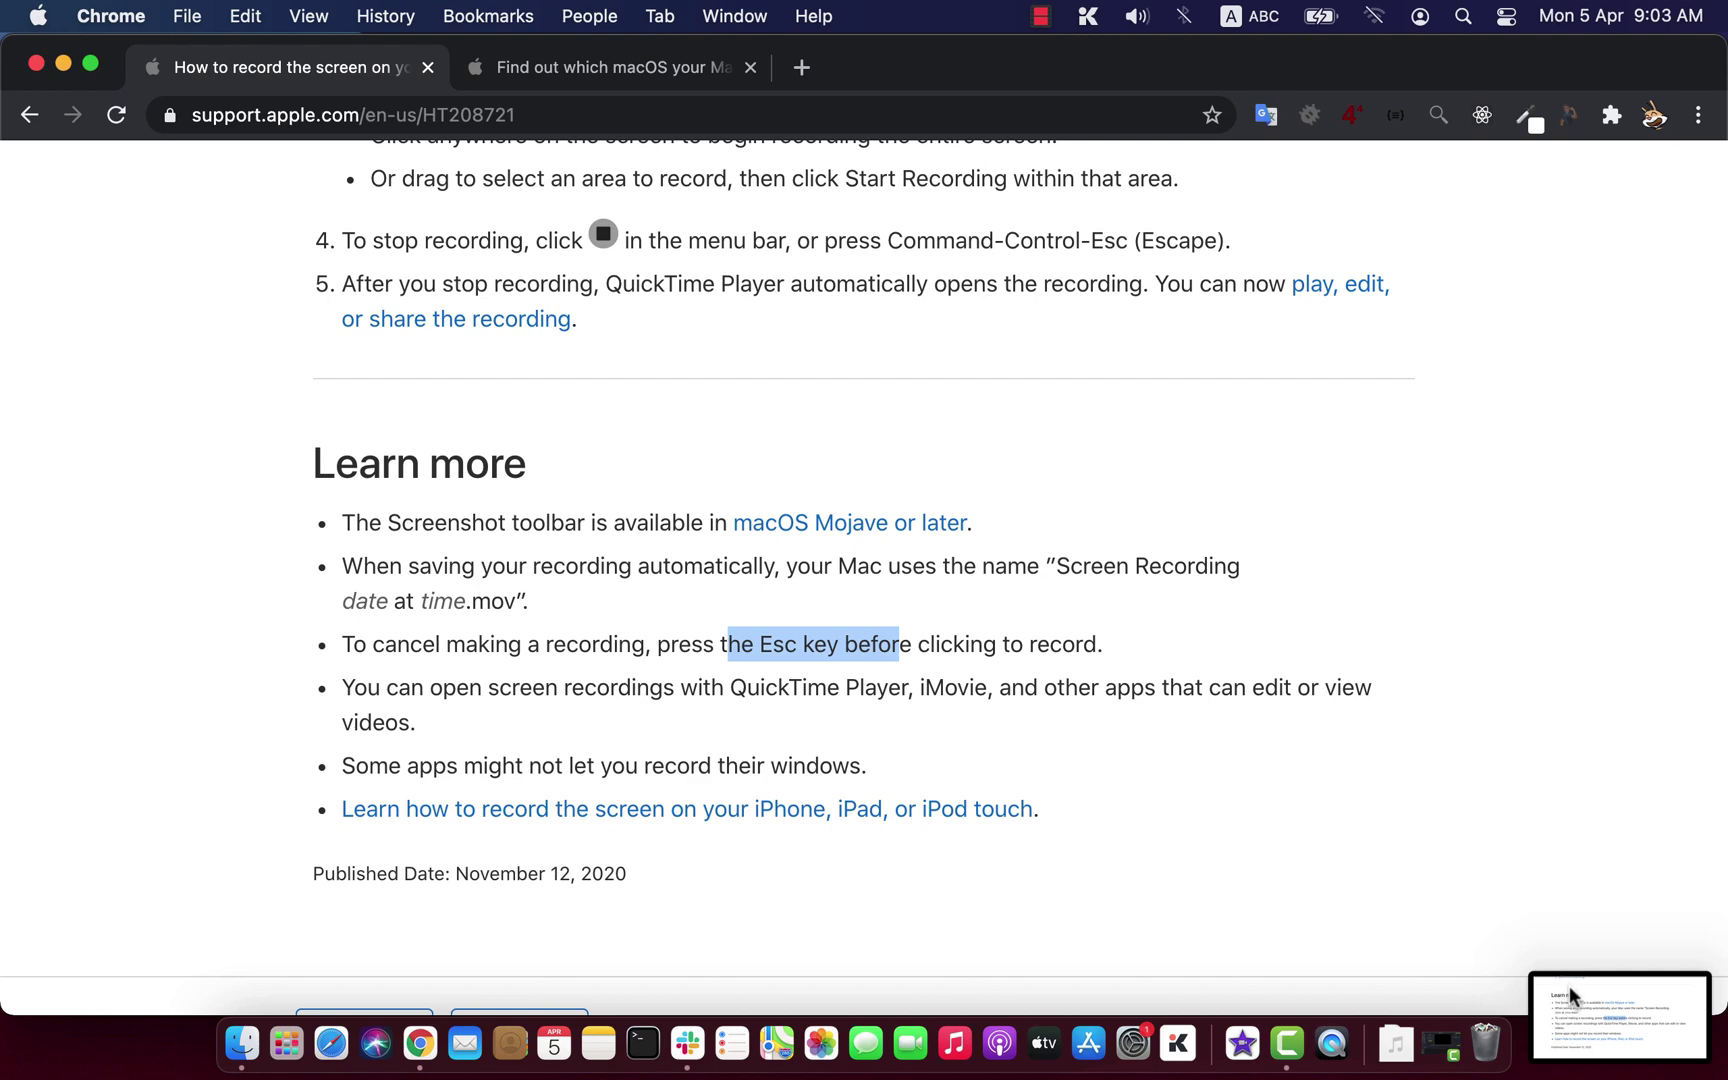
- Open the screenshot thumbnail to show 'Screenshot 2021-04-05 at 9.03.46 AM' on the Desktop
left_click(1569, 987)
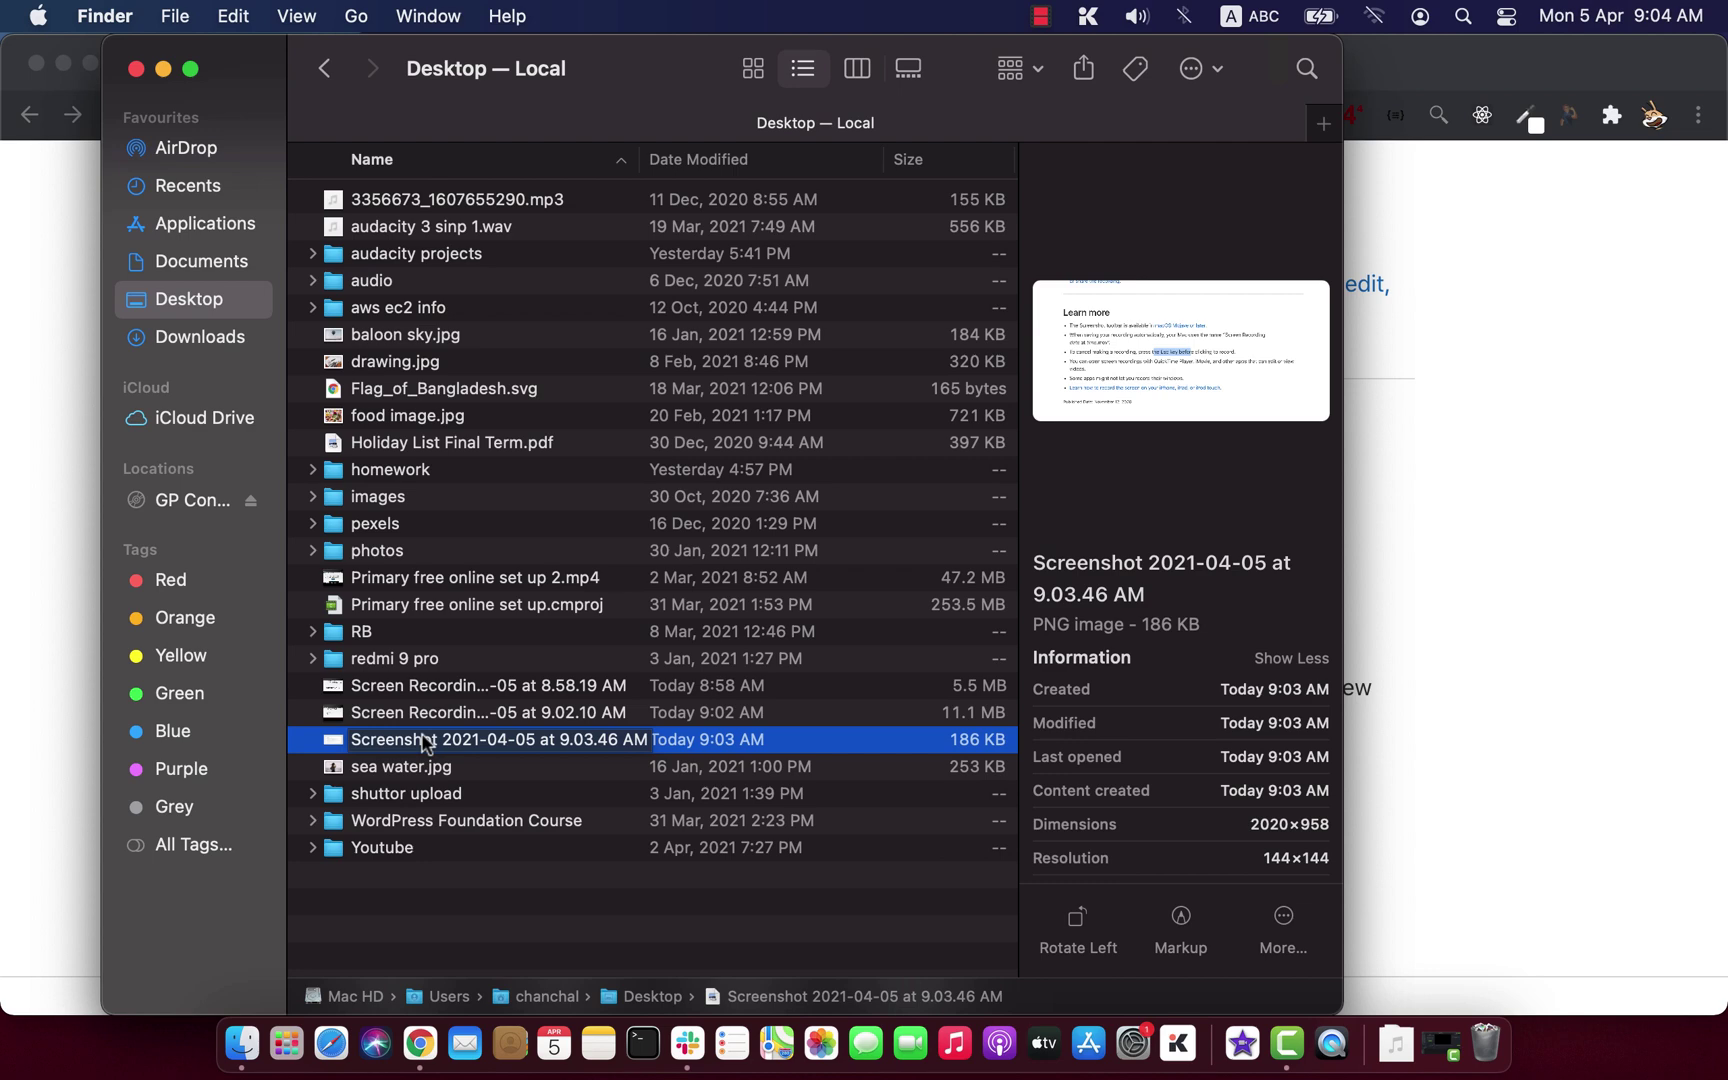
- Close Finder and launch QuickTime Player from a Launchpad search for 'quicktim'
key("super+w")
key("F4")
type("qu")
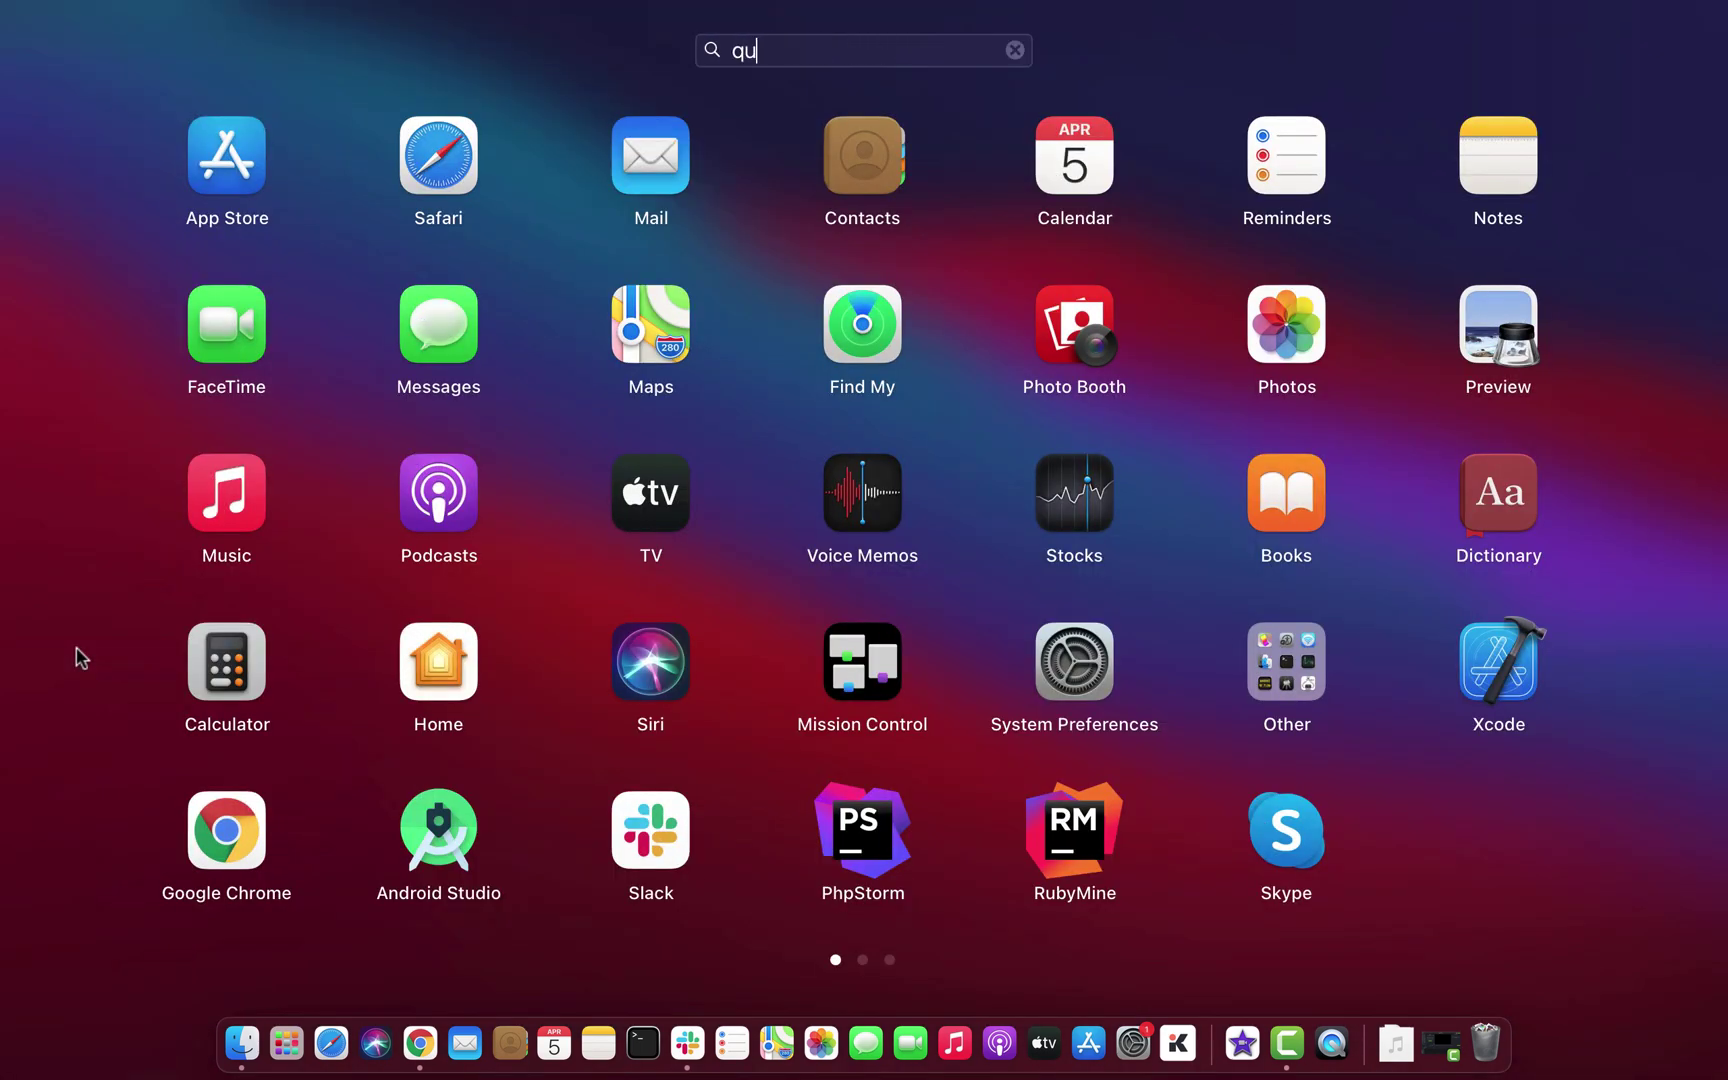
type("icktim")
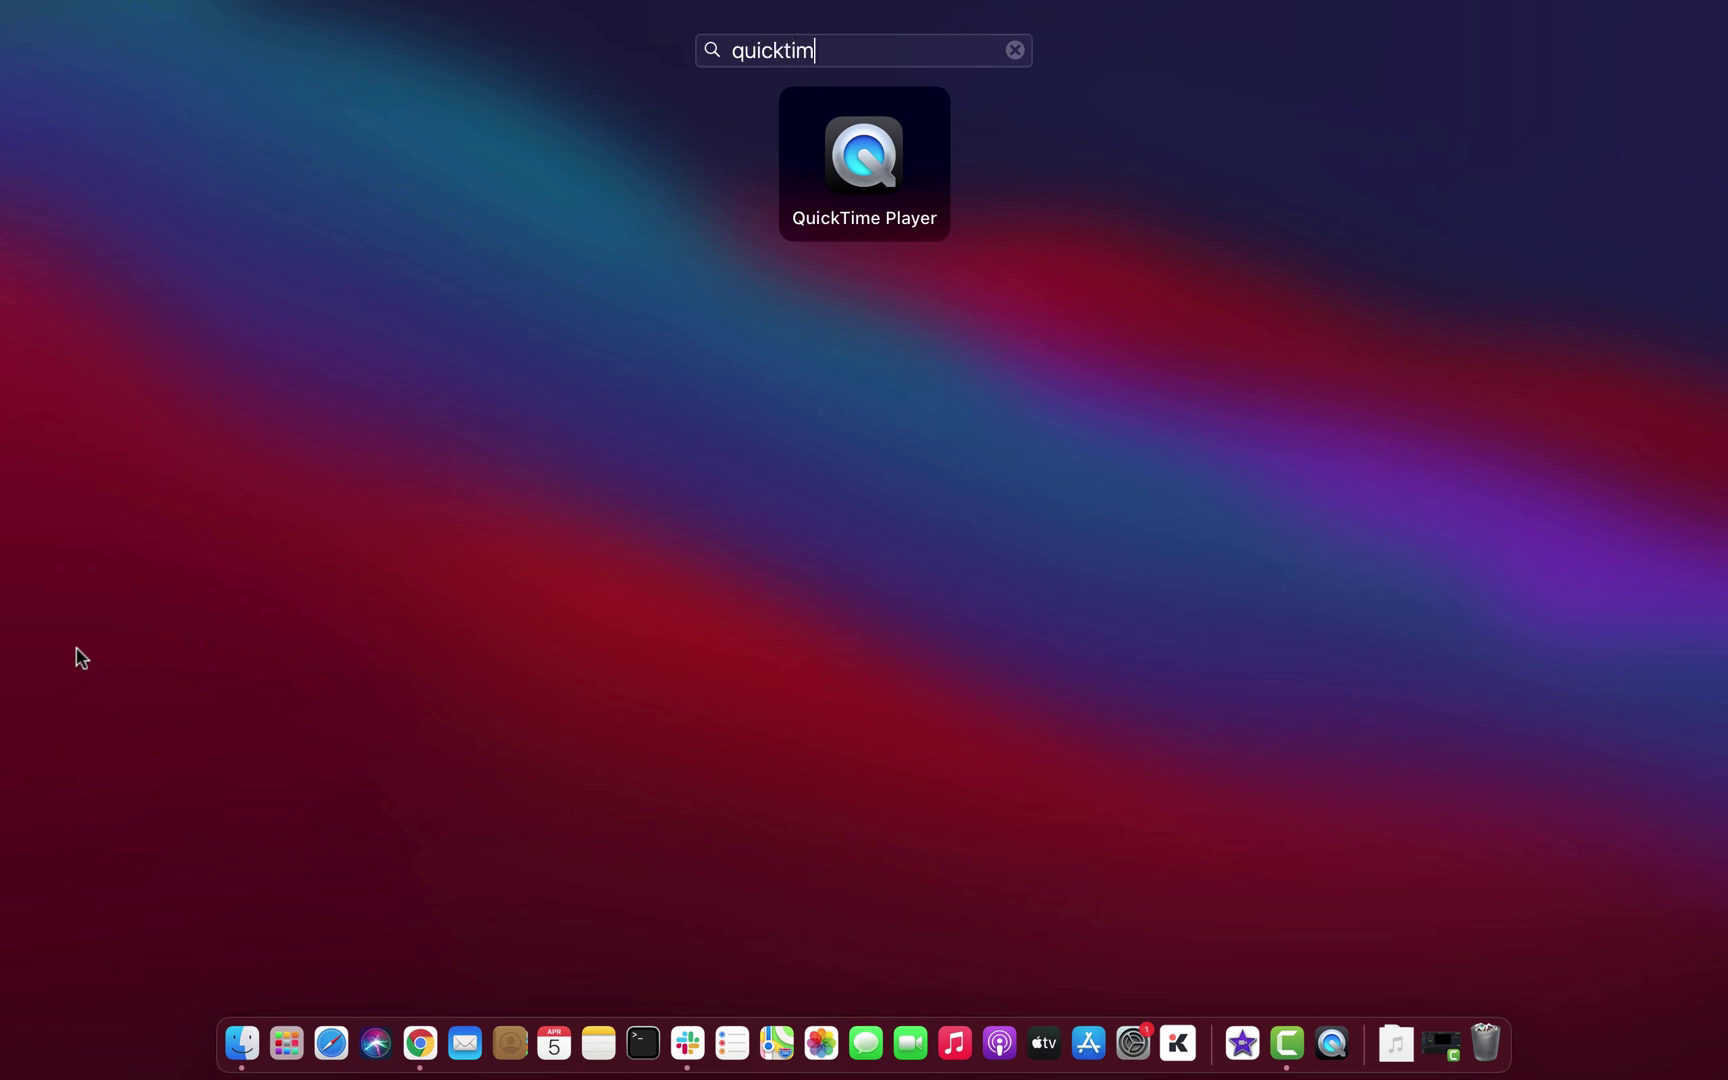
left_click(845, 163)
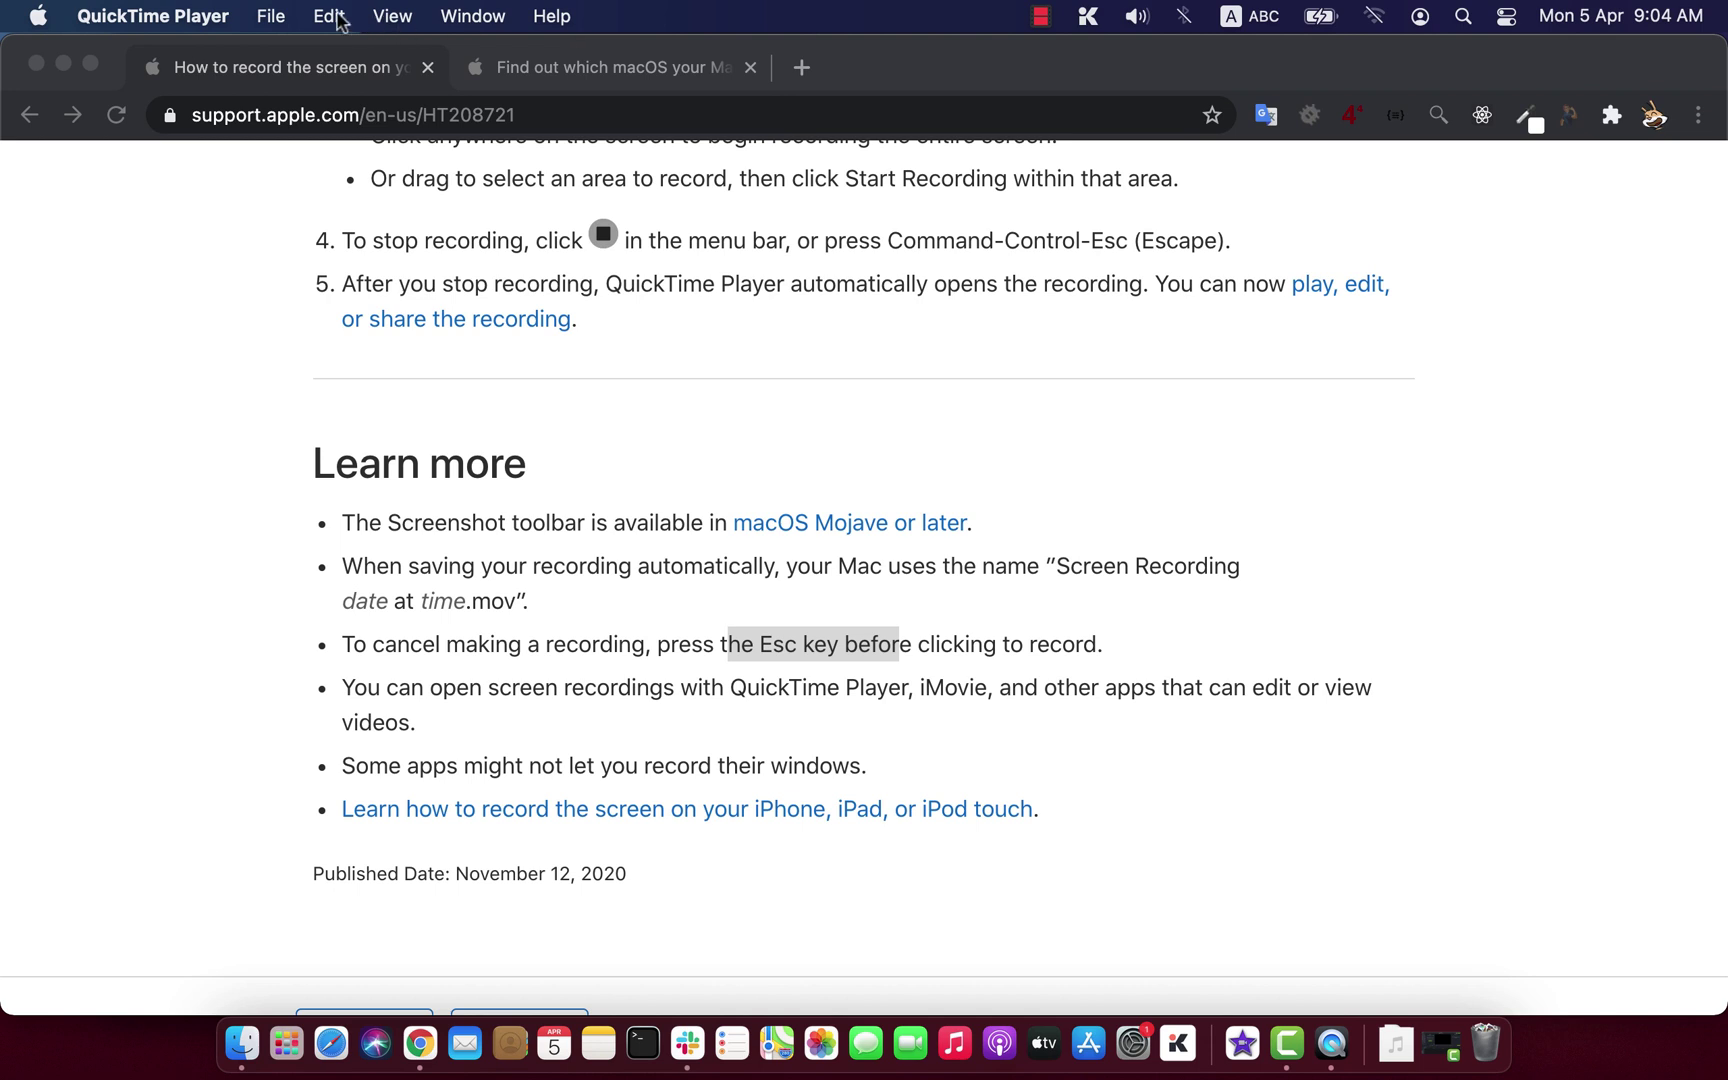
- Choose File > New Screen Recording in QuickTime Player to show the capture toolbar
left_click(270, 16)
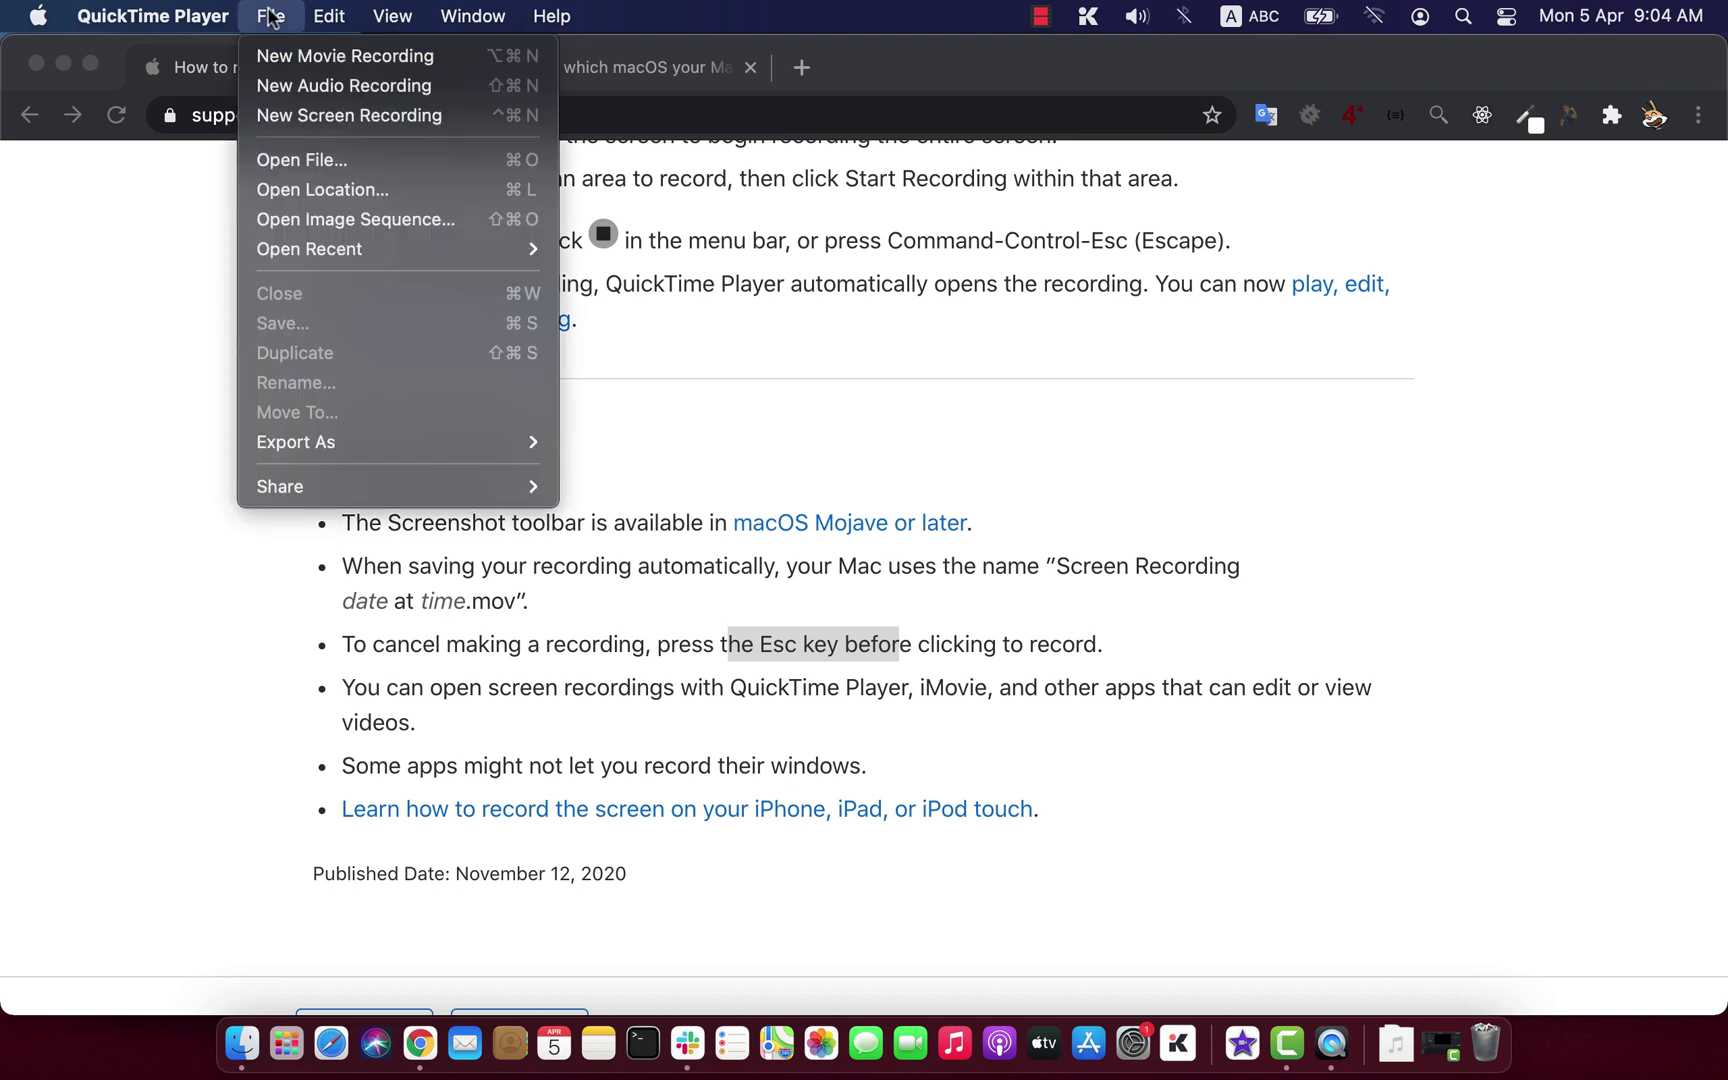
left_click(281, 118)
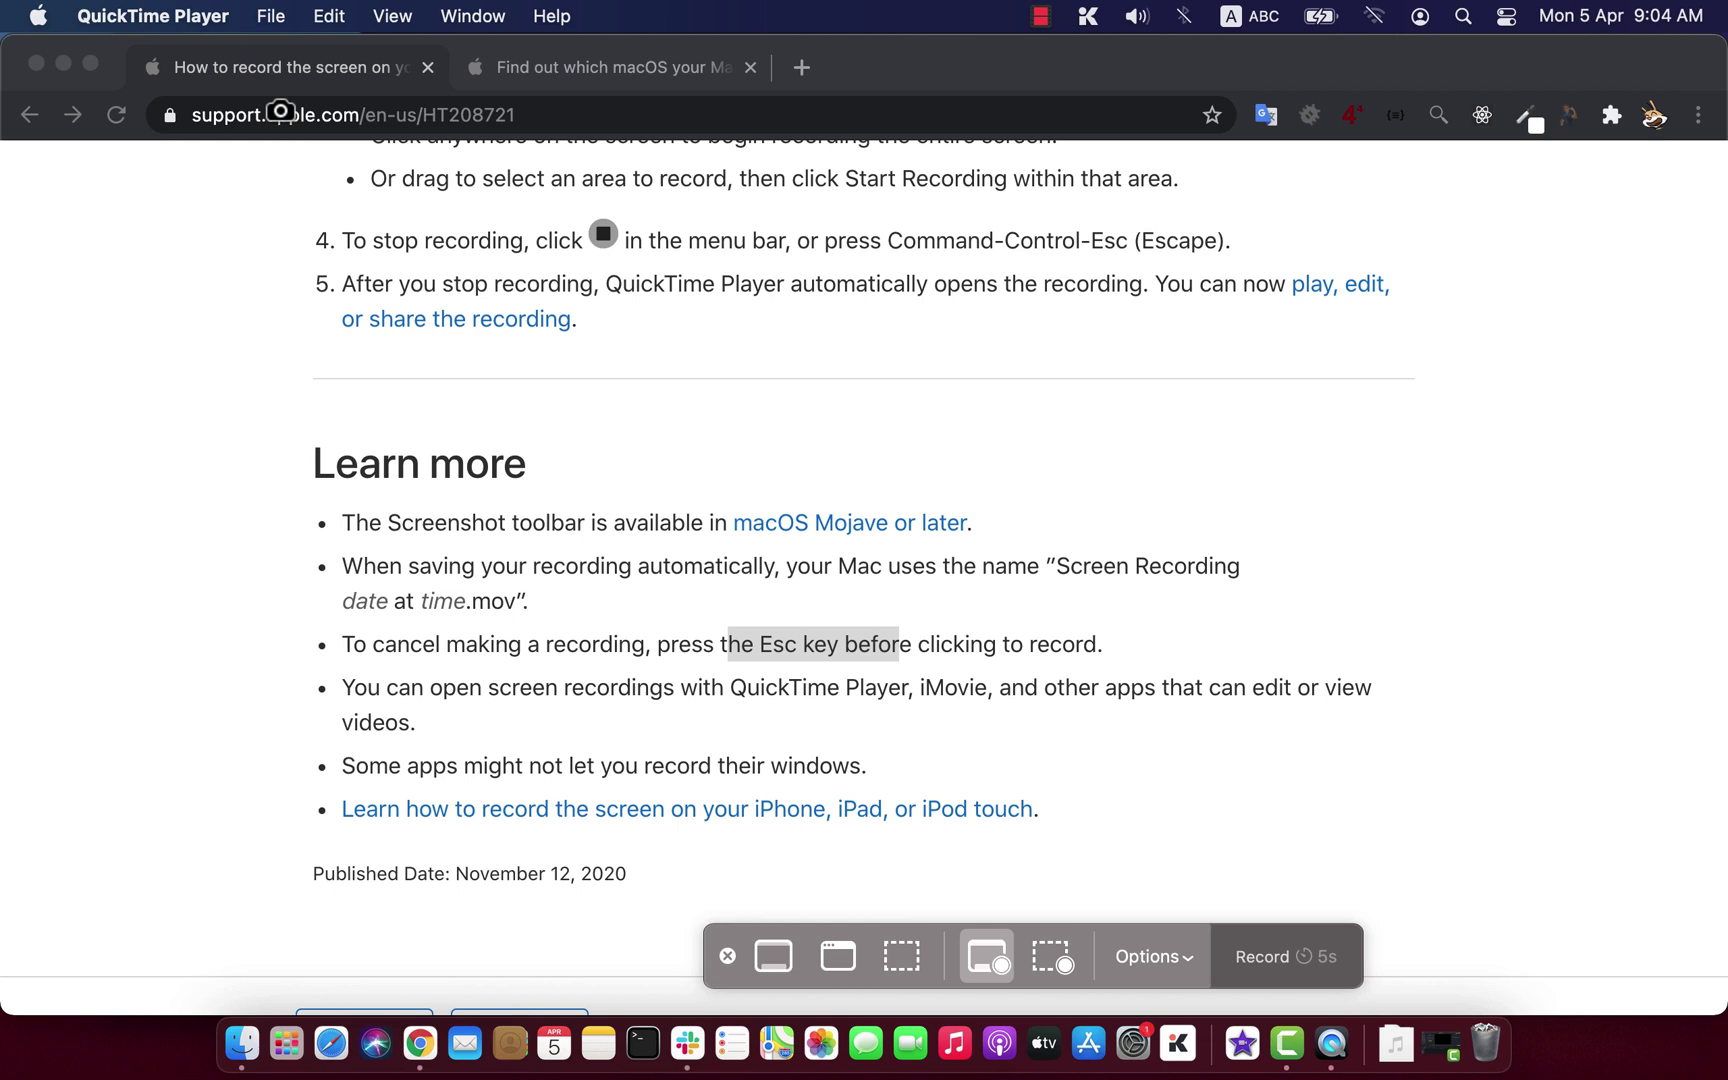